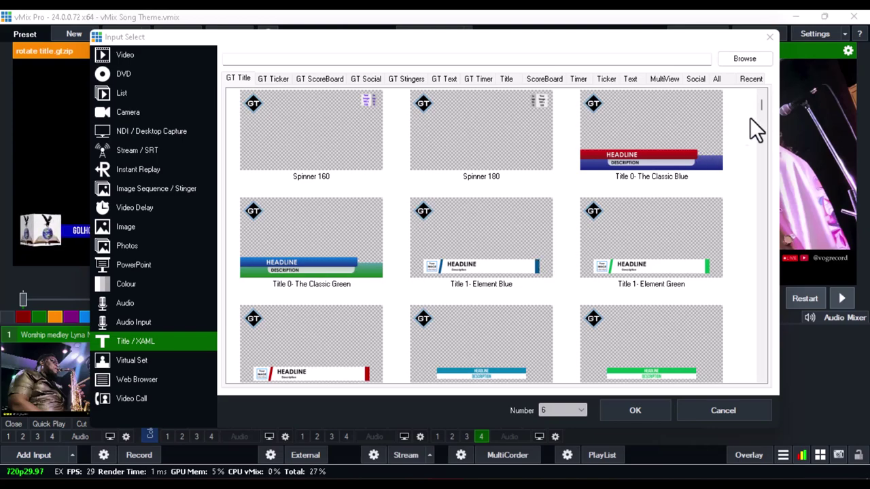
Scroll through the GT Title template thumbnails, then close Input Select without adding one
{"action": "left_click_drag", "start_coordinate": [763, 104], "coordinate": [763, 116]}
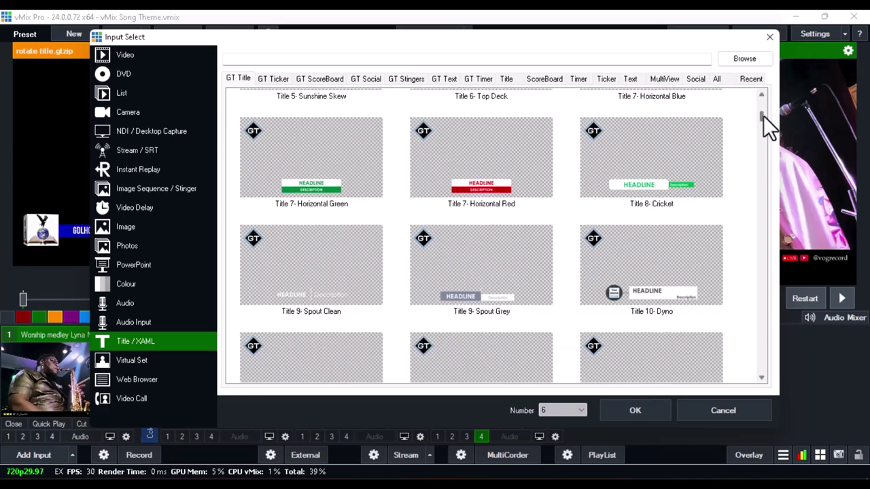
{"action": "left_click_drag", "start_coordinate": [763, 115], "coordinate": [773, 138]}
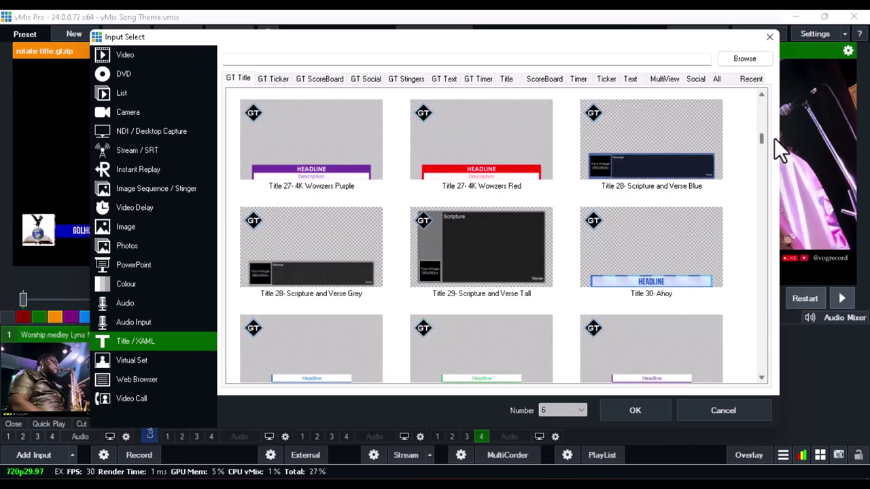
{"action": "scroll", "coordinate": [774, 138], "scroll_direction": "down", "scroll_amount": 10}
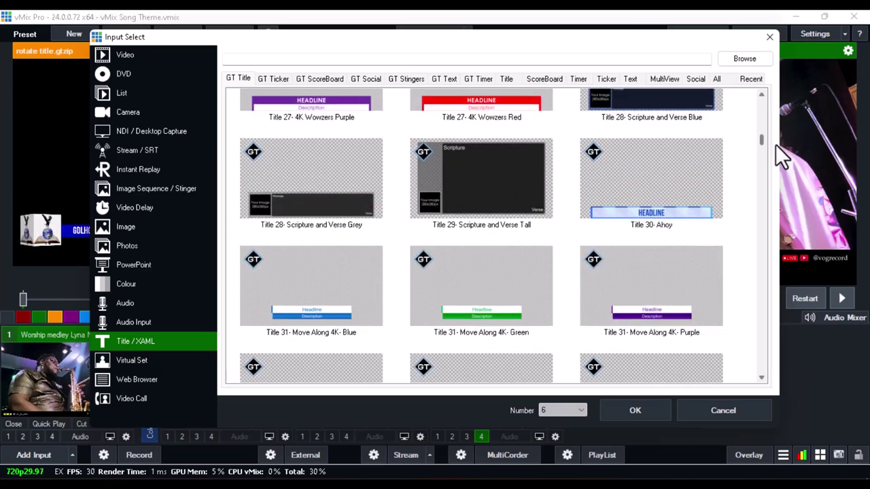
{"action": "left_click_drag", "start_coordinate": [779, 158], "coordinate": [781, 192]}
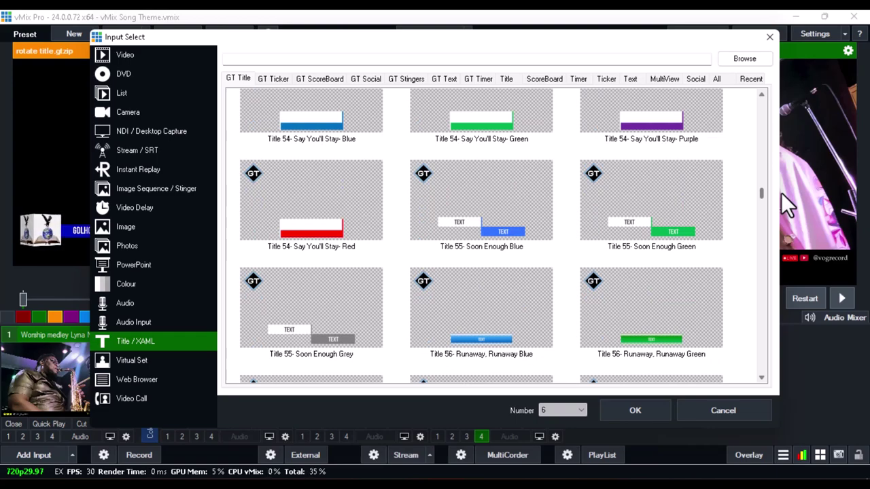
{"action": "scroll", "coordinate": [781, 193], "scroll_direction": "down", "scroll_amount": 2}
{"action": "scroll", "coordinate": [781, 195], "scroll_direction": "down", "scroll_amount": 1}
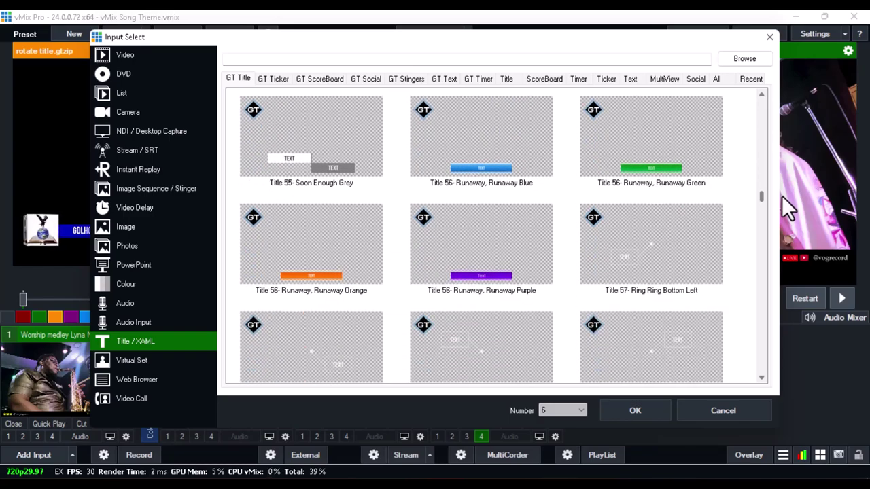
{"action": "left_click_drag", "start_coordinate": [762, 196], "coordinate": [766, 154]}
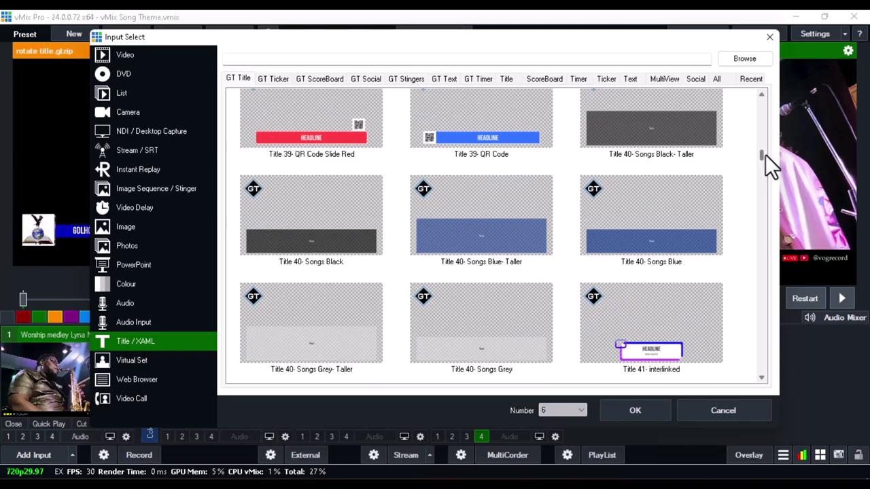
{"action": "left_click_drag", "start_coordinate": [765, 155], "coordinate": [763, 89]}
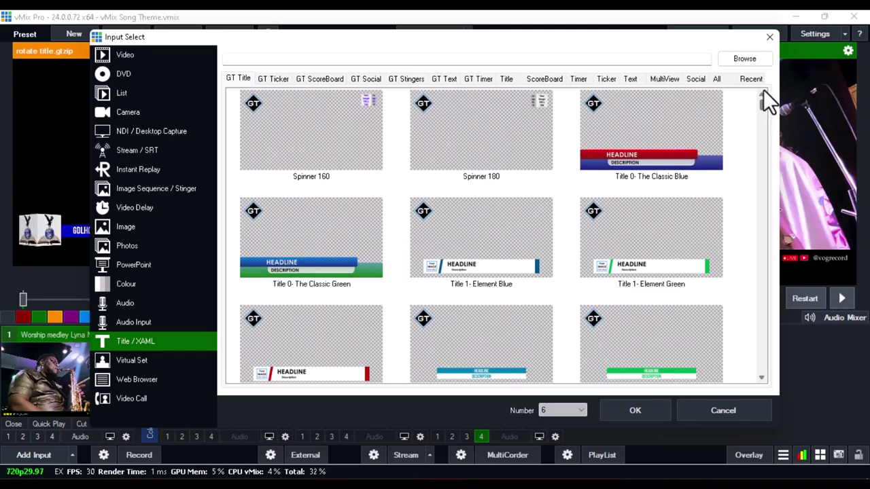
{"action": "left_click", "coordinate": [770, 38]}
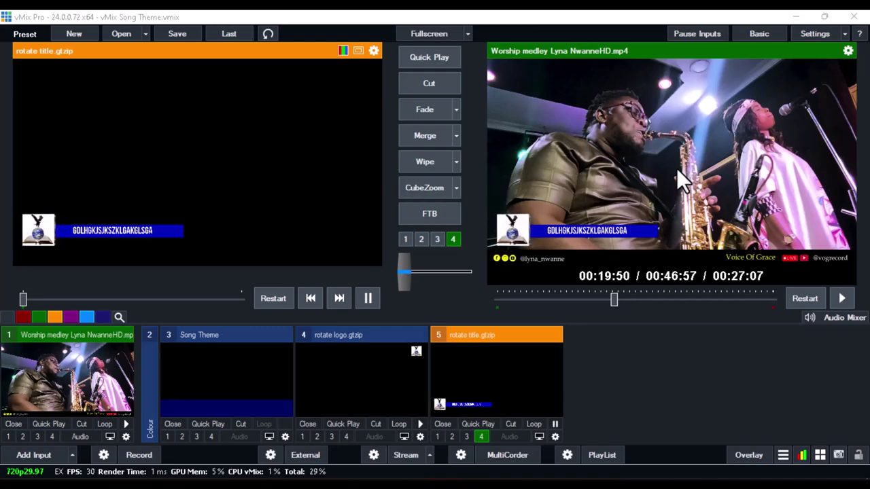
Launch GT Title Designer from vMix's add-on tools menu
{"action": "left_click", "coordinate": [780, 455]}
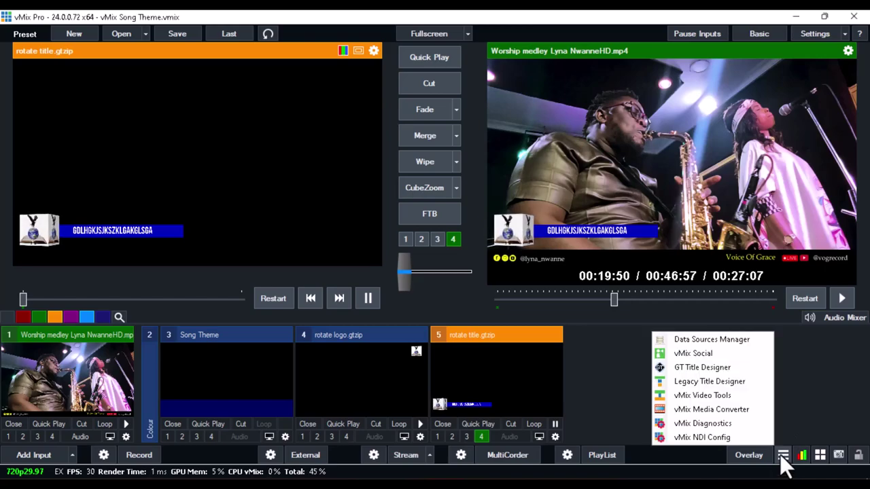
{"action": "left_click", "coordinate": [704, 370]}
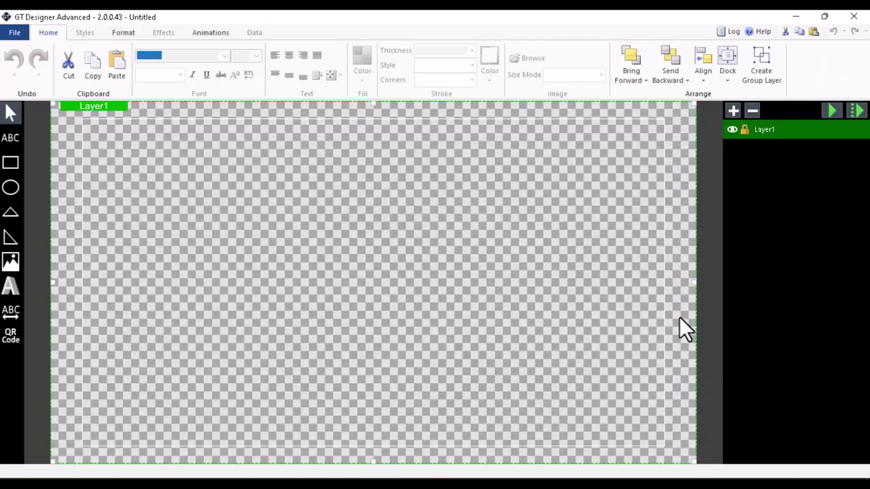
Minimize GT Designer, preview Title 7- Horizontal Blue in the Title / XAML gallery, then cancel
{"action": "left_click", "coordinate": [798, 16]}
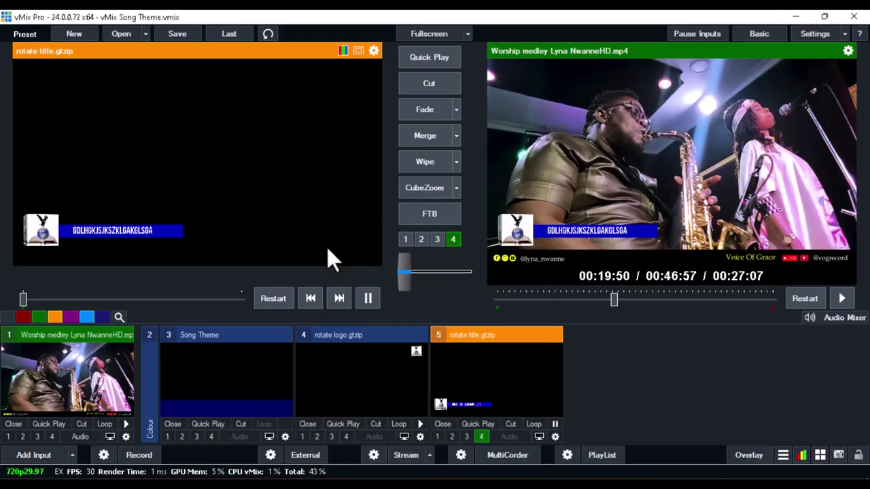
{"action": "left_click", "coordinate": [27, 454]}
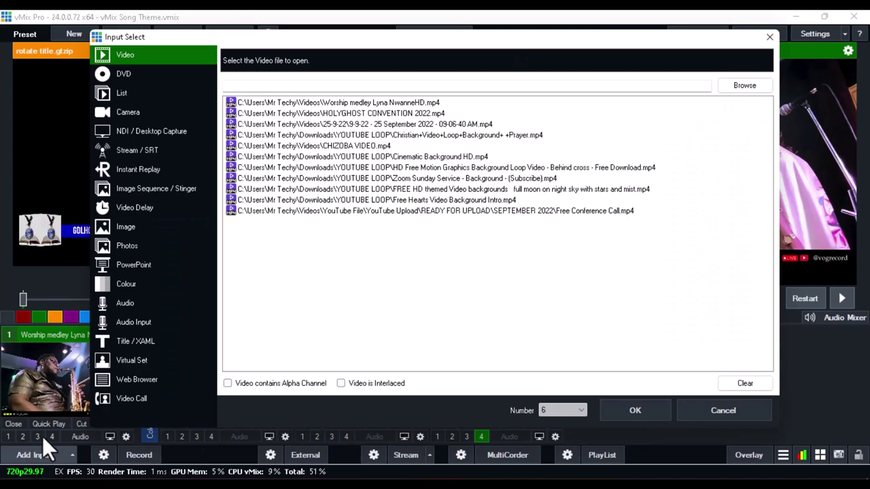
{"action": "left_click", "coordinate": [124, 339]}
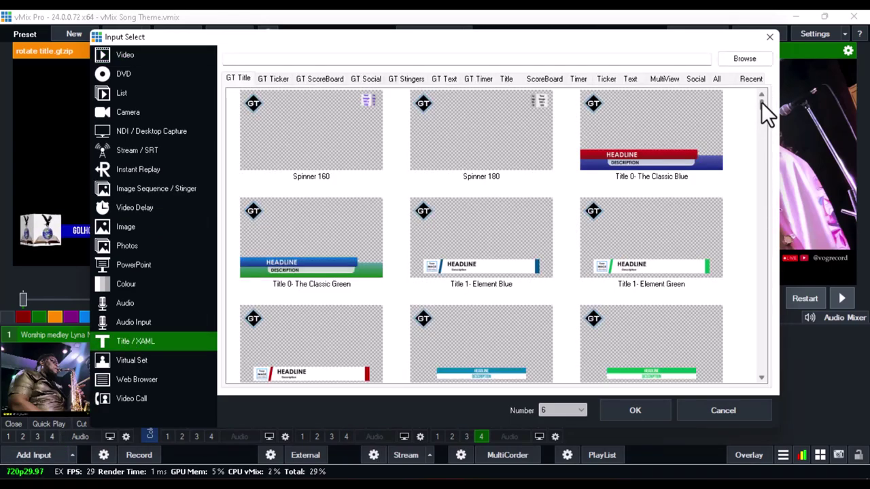
{"action": "scroll", "coordinate": [761, 109], "scroll_direction": "down", "scroll_amount": 3}
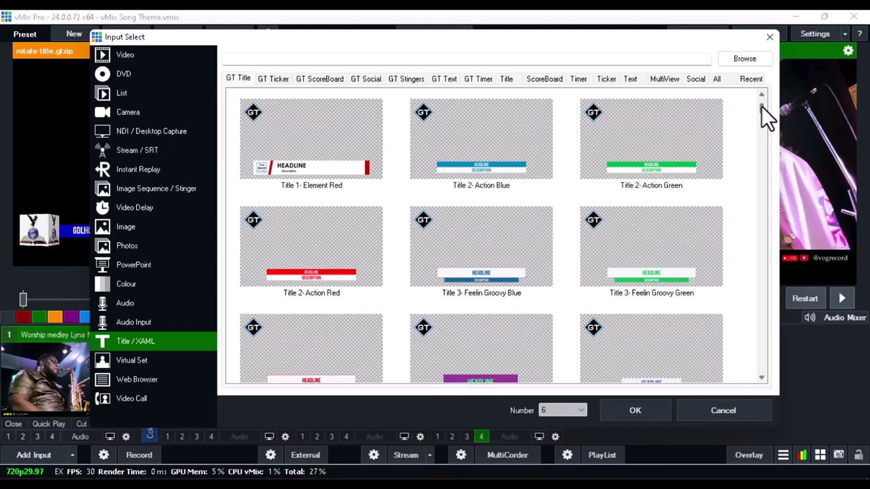
{"action": "left_click_drag", "start_coordinate": [761, 106], "coordinate": [764, 110]}
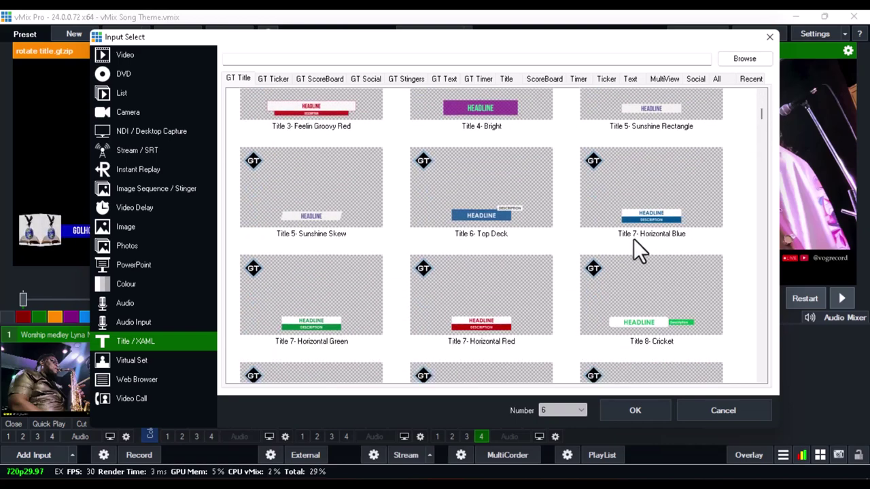
{"action": "left_click", "coordinate": [674, 217]}
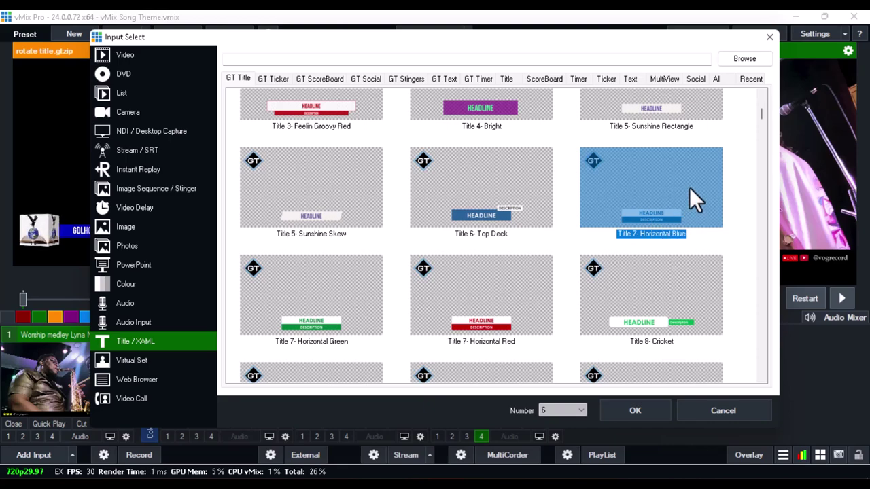
{"action": "left_click", "coordinate": [696, 410]}
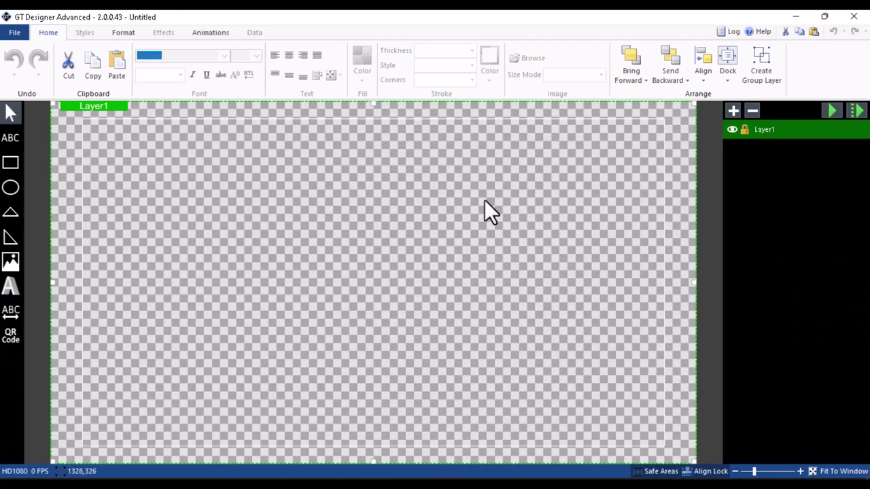
Open GT Designer's File > Open dialog and browse into C:\Program Files (x86)
{"action": "left_click", "coordinate": [18, 31]}
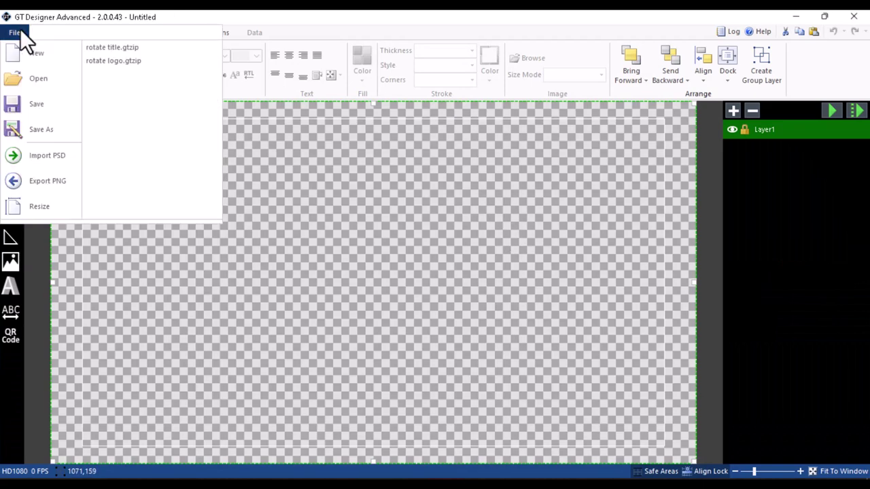
{"action": "left_click", "coordinate": [38, 78]}
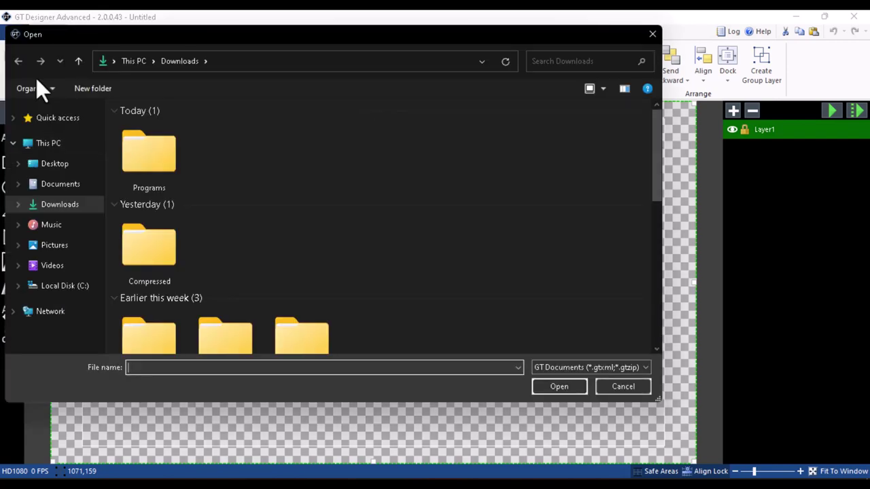
{"action": "left_click", "coordinate": [64, 290]}
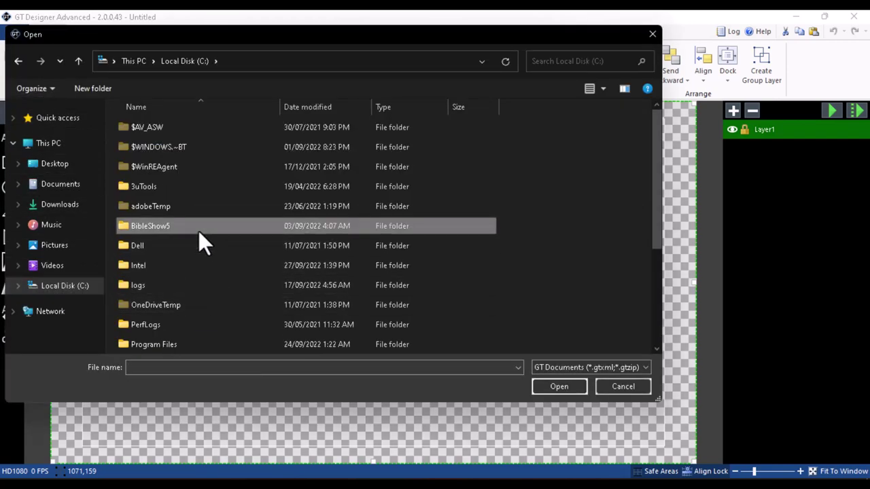
{"action": "scroll", "coordinate": [199, 234], "scroll_direction": "down", "scroll_amount": 2}
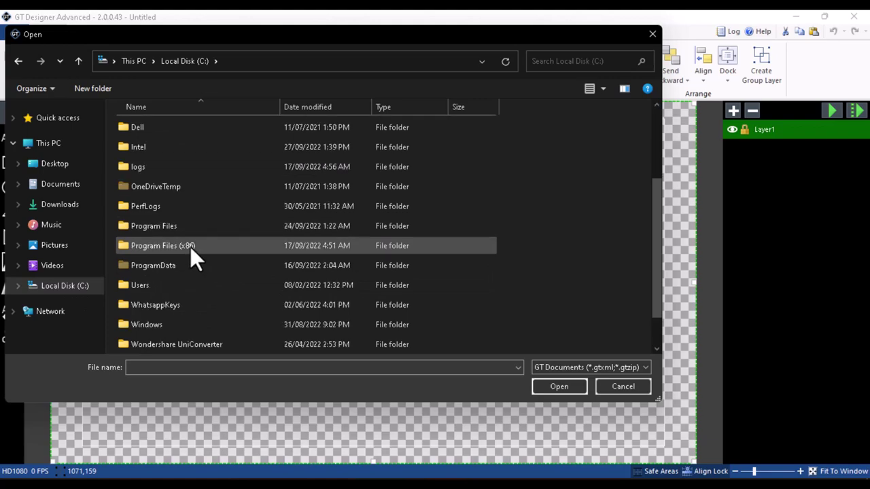
{"action": "double_click", "coordinate": [191, 246]}
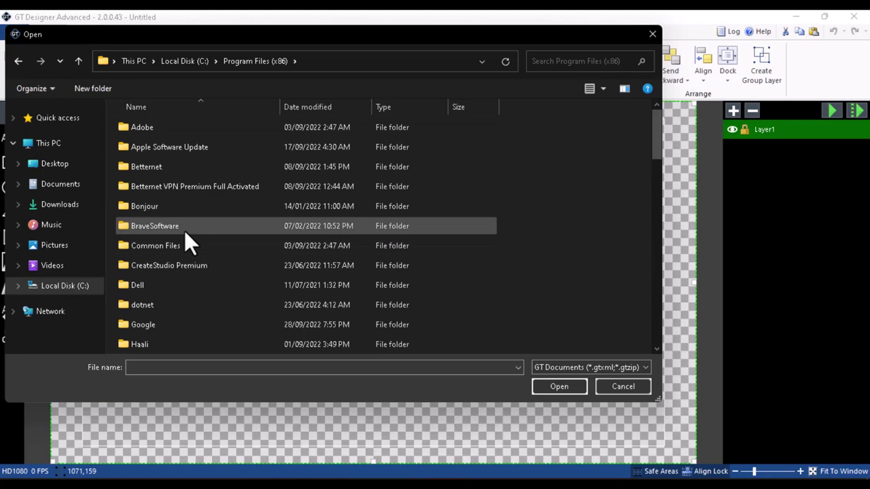
Navigate into the vMix installation's titles folder
{"action": "scroll", "coordinate": [185, 231], "scroll_direction": "down", "scroll_amount": 5}
{"action": "scroll", "coordinate": [184, 232], "scroll_direction": "down", "scroll_amount": 6}
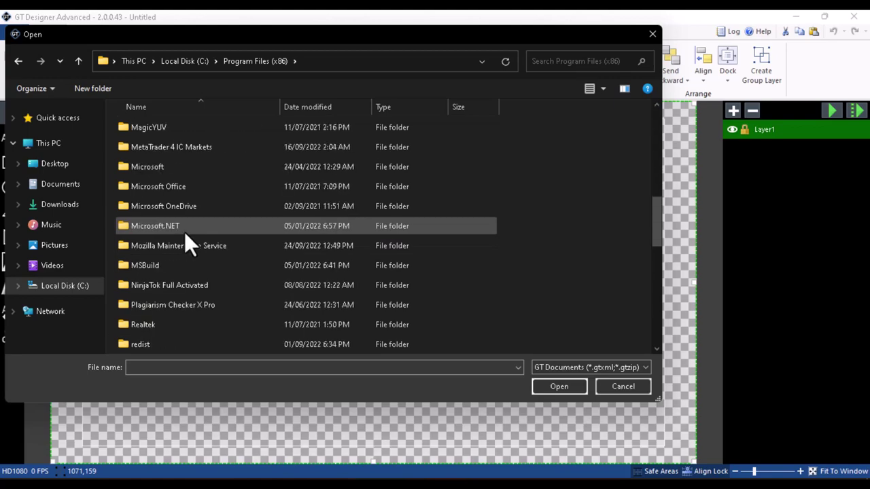
{"action": "scroll", "coordinate": [170, 280], "scroll_direction": "down", "scroll_amount": 2}
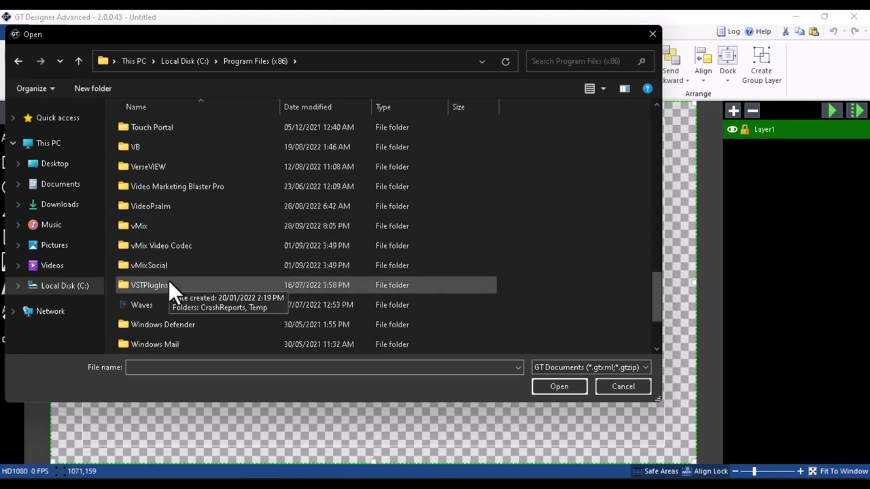
{"action": "double_click", "coordinate": [166, 226]}
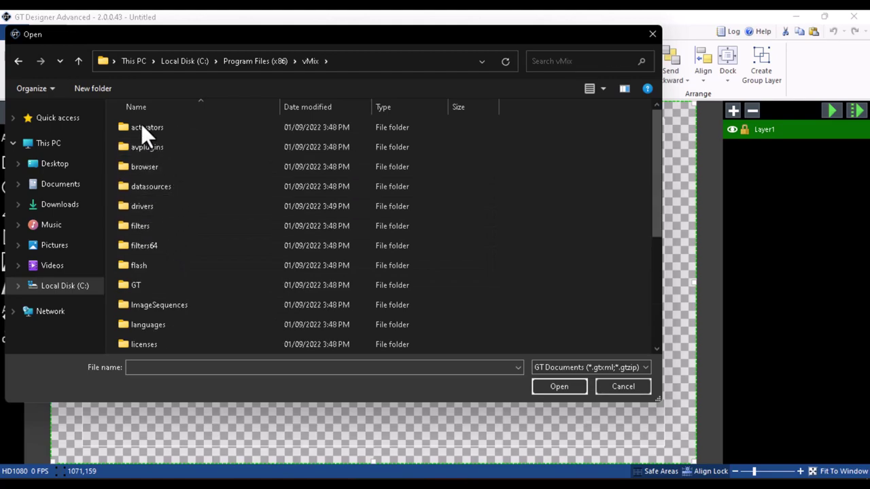
{"action": "left_click", "coordinate": [180, 265]}
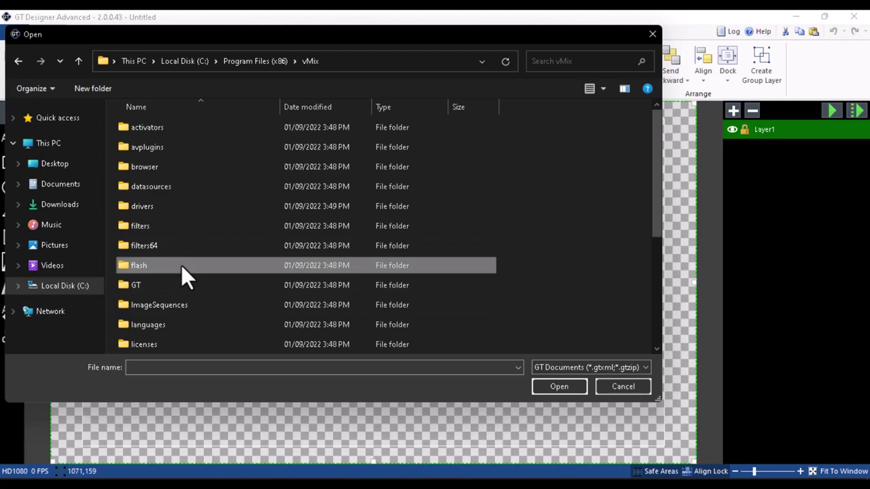
{"action": "scroll", "coordinate": [181, 265], "scroll_direction": "down", "scroll_amount": 4}
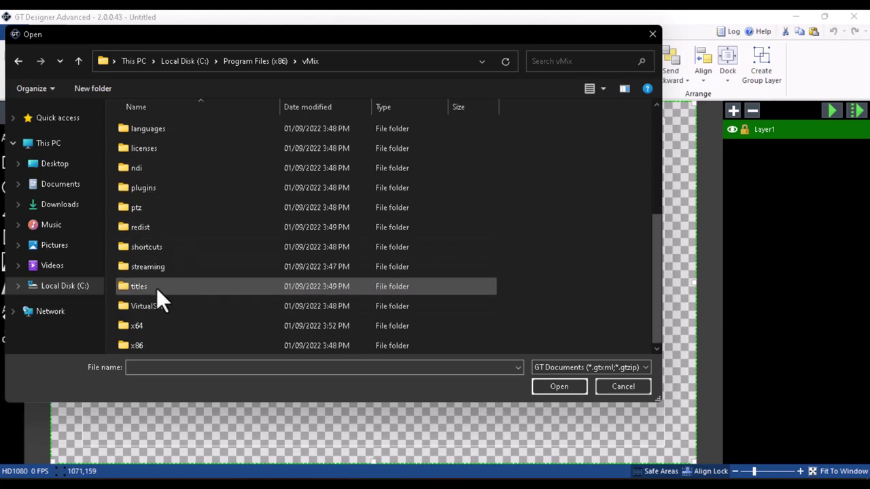
{"action": "double_click", "coordinate": [157, 286]}
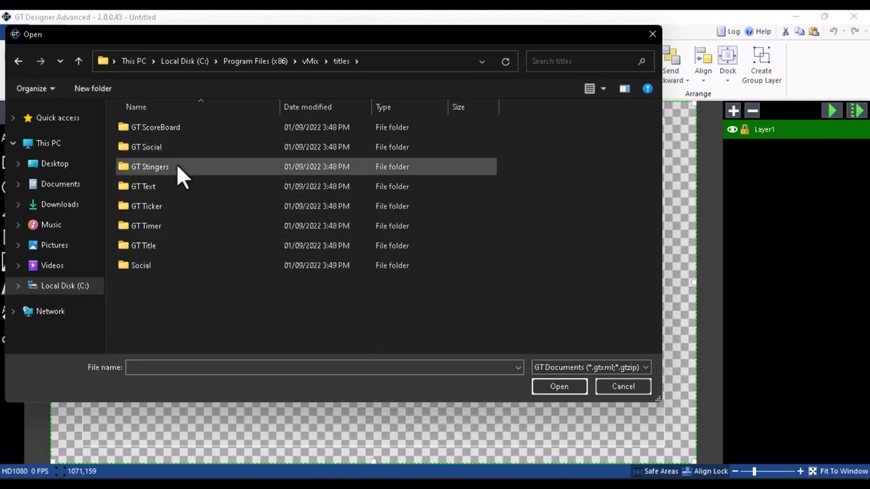
{"action": "mouse_move", "coordinate": [158, 241]}
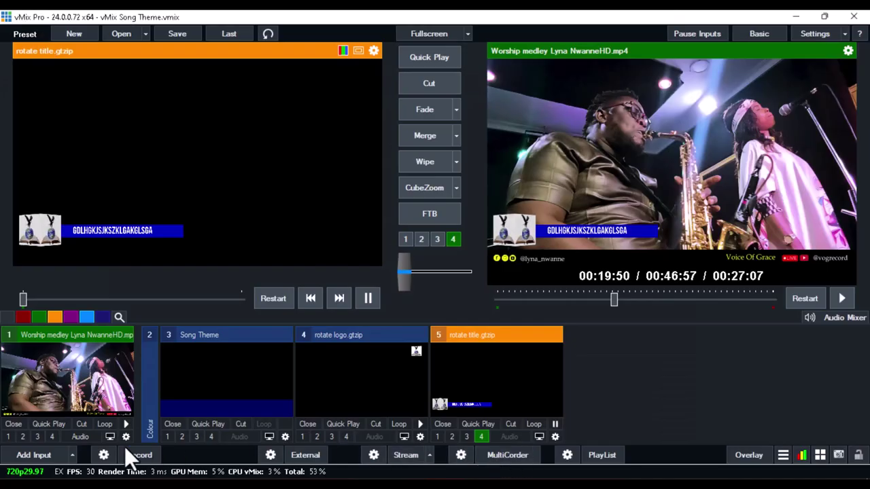
Browse the Title / XAML GT Title thumbnails, then close Input Select unused
{"action": "left_click", "coordinate": [24, 455]}
{"action": "left_click", "coordinate": [144, 337]}
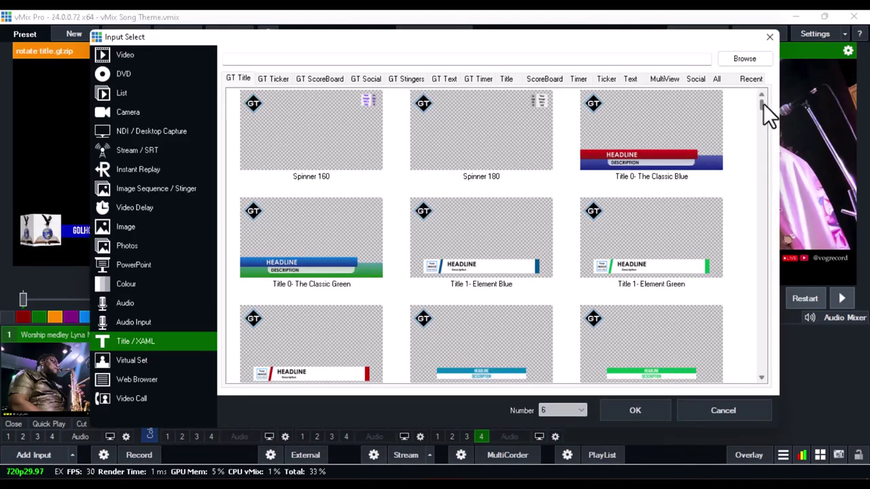
{"action": "left_click_drag", "start_coordinate": [763, 103], "coordinate": [759, 125]}
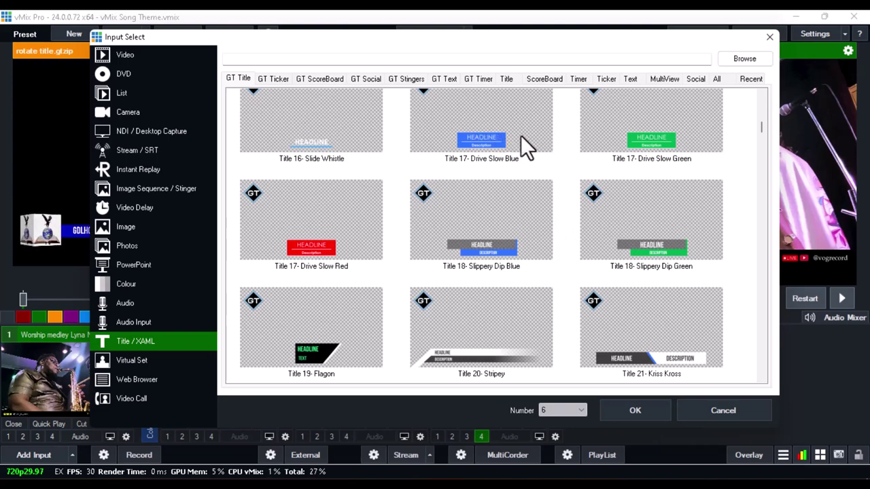
{"action": "scroll", "coordinate": [750, 120], "scroll_direction": "up", "scroll_amount": 5}
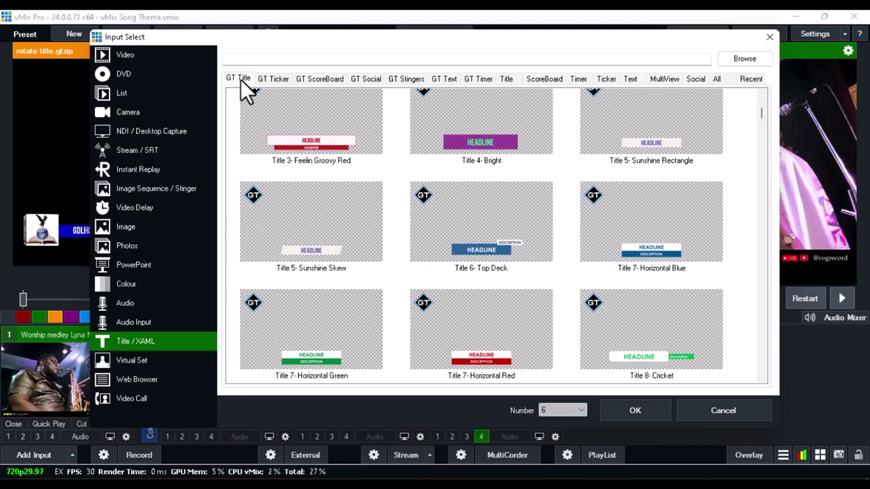
{"action": "left_click", "coordinate": [769, 37]}
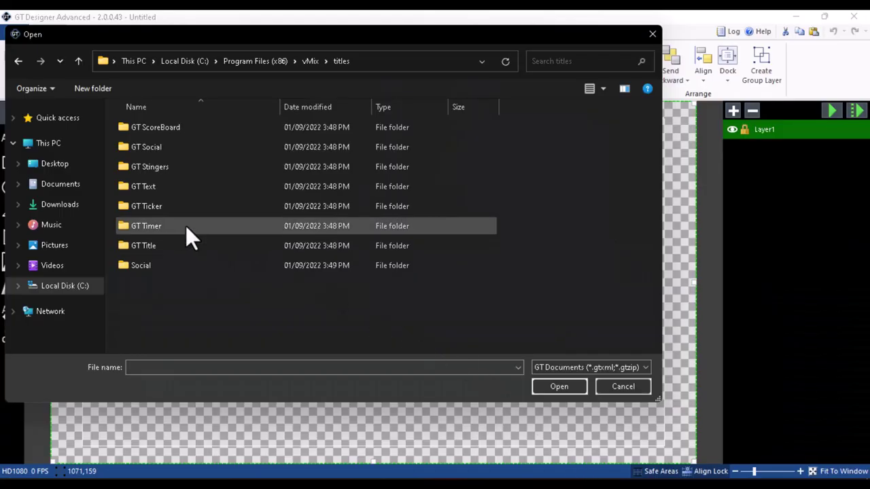
Open Title 7- Horizontal Blue.gtzip from the GT Title folder
{"action": "double_click", "coordinate": [156, 246]}
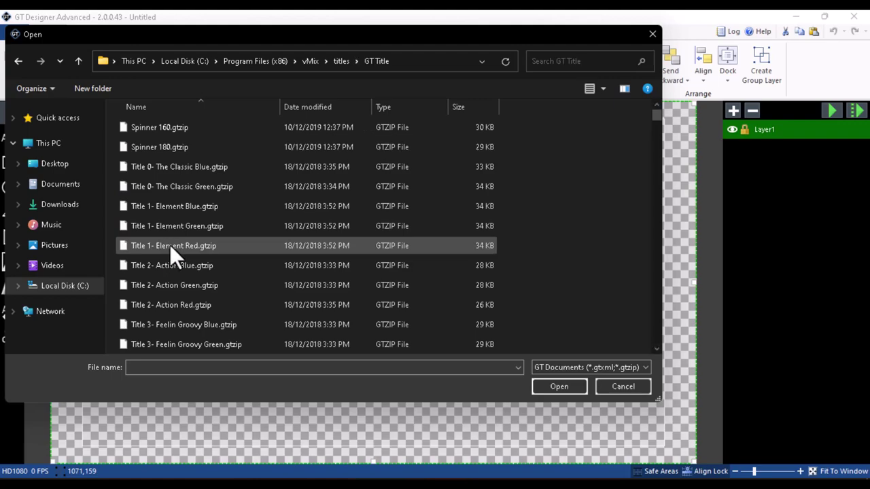
{"action": "scroll", "coordinate": [180, 304], "scroll_direction": "down", "scroll_amount": 2}
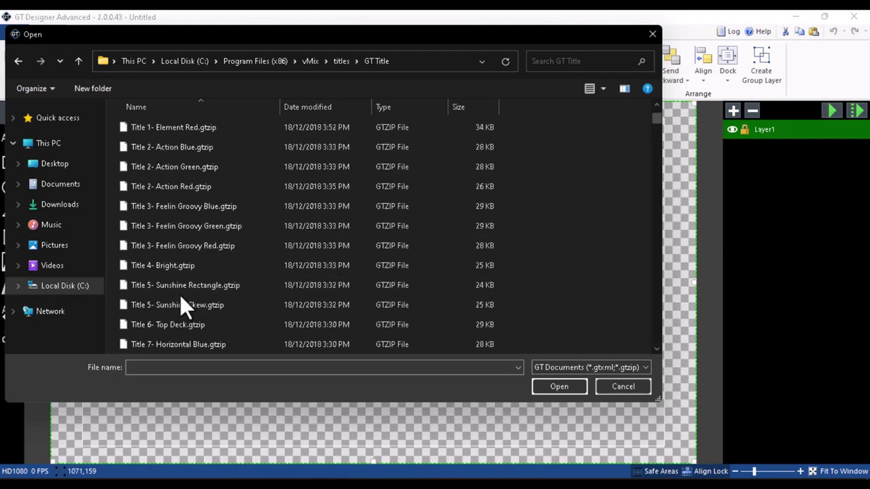
{"action": "left_click", "coordinate": [182, 344]}
{"action": "scroll", "coordinate": [183, 339], "scroll_direction": "down", "scroll_amount": 1}
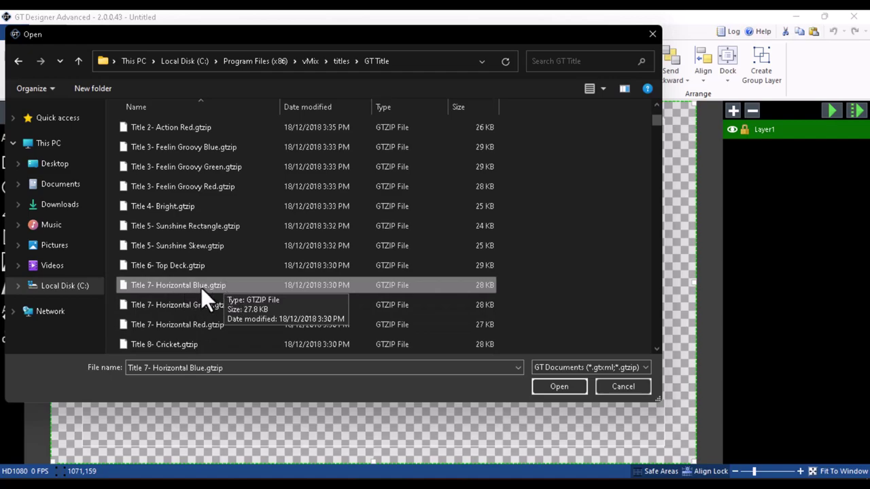
{"action": "left_click", "coordinate": [544, 388]}
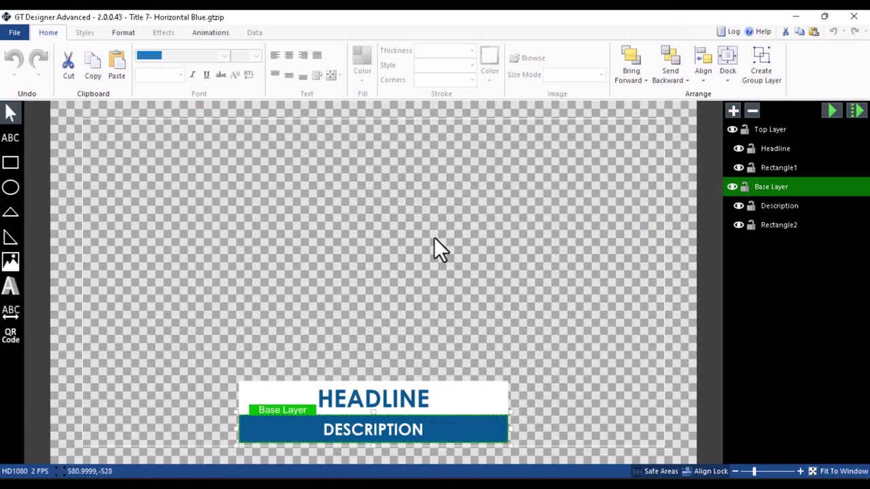
Change the blue DESCRIPTION bar's fill colour to dark red
{"action": "left_click", "coordinate": [503, 425]}
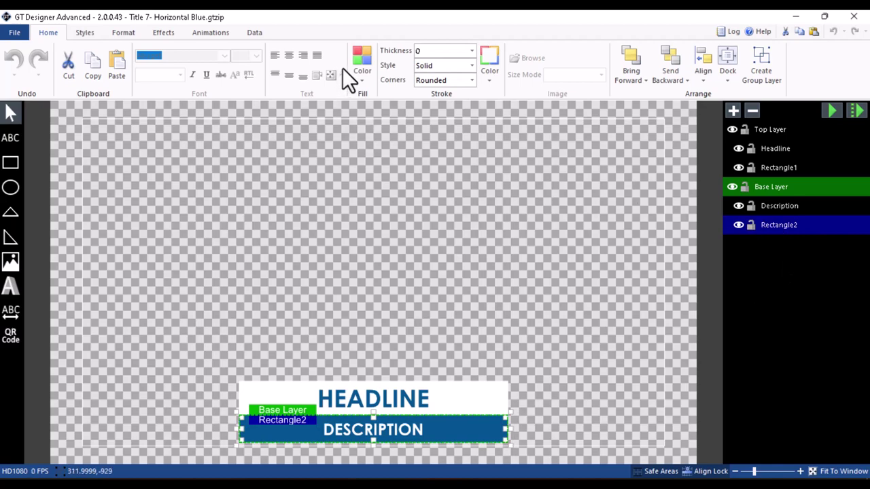
{"action": "left_click", "coordinate": [359, 61]}
{"action": "left_click_drag", "start_coordinate": [506, 77], "coordinate": [24, 436]}
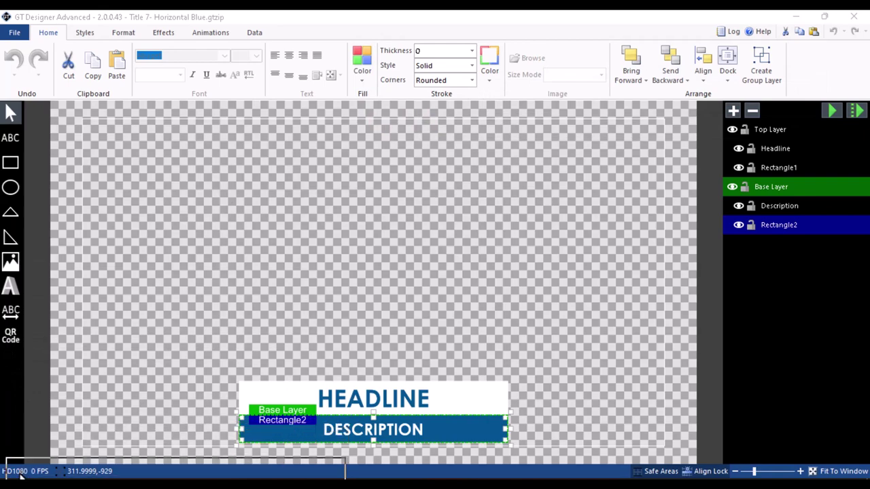
{"action": "left_click", "coordinate": [360, 54]}
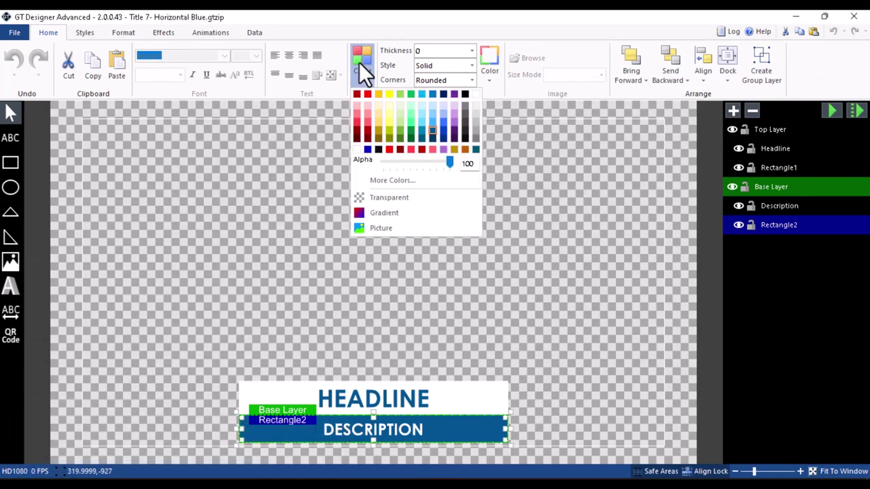
{"action": "left_click", "coordinate": [422, 133]}
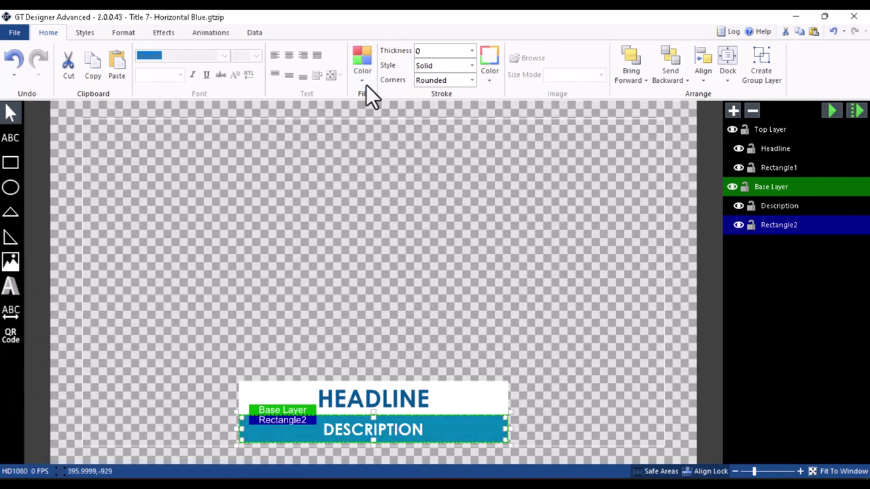
{"action": "left_click", "coordinate": [364, 83]}
{"action": "left_click", "coordinate": [360, 129]}
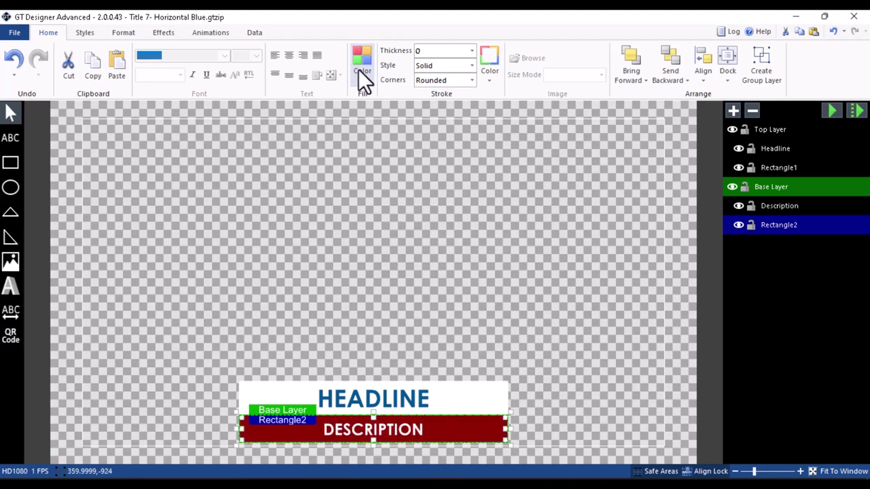
{"action": "left_click", "coordinate": [317, 241]}
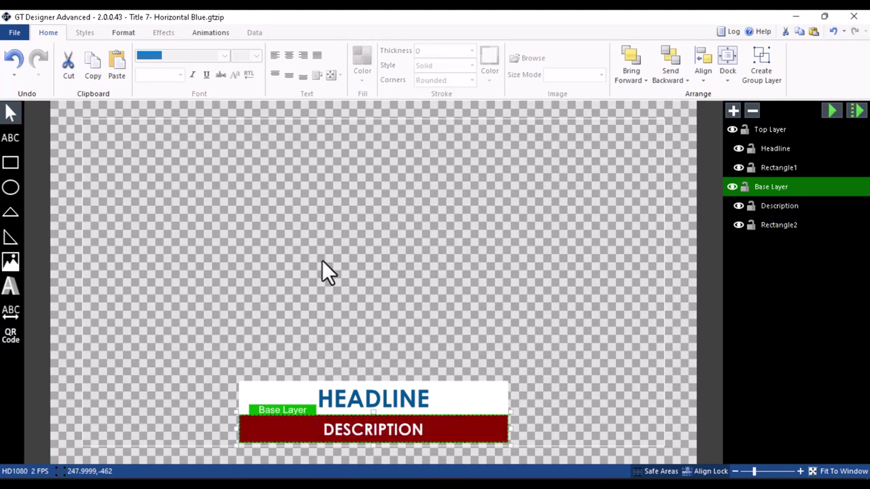
Colour the HEADLINE text red
{"action": "left_click", "coordinate": [336, 396]}
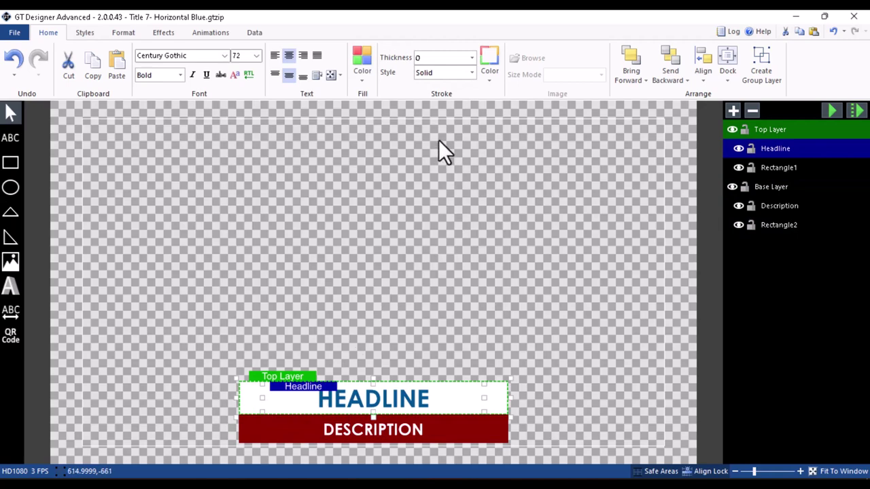
{"action": "left_click", "coordinate": [360, 63]}
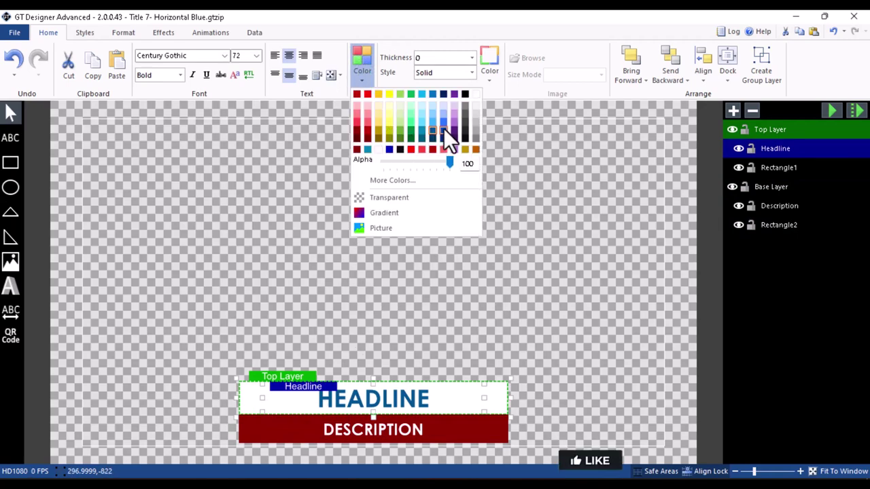
{"action": "left_click", "coordinate": [475, 149]}
{"action": "left_click", "coordinate": [366, 61]}
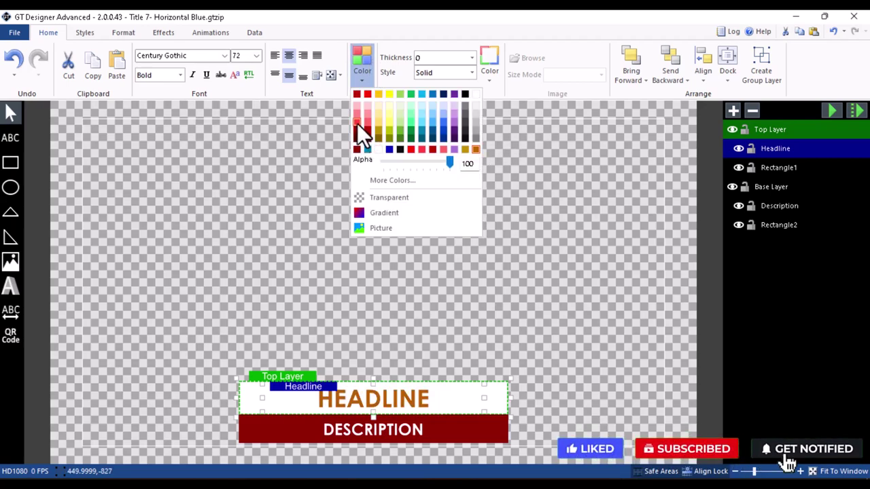
{"action": "left_click", "coordinate": [357, 122]}
{"action": "left_click", "coordinate": [358, 57]}
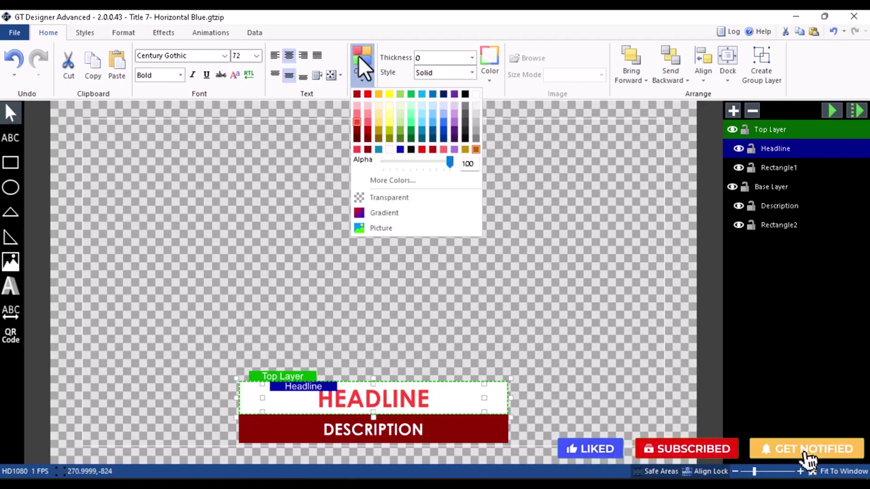
{"action": "left_click", "coordinate": [353, 143]}
{"action": "left_click", "coordinate": [393, 218]}
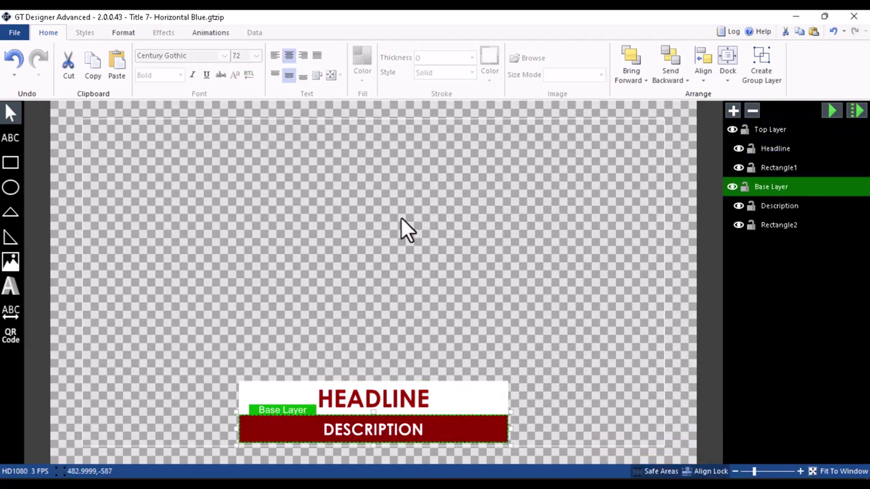
Reselect the DESCRIPTION bar to check its fill colour, then deselect it
{"action": "left_click", "coordinate": [250, 423]}
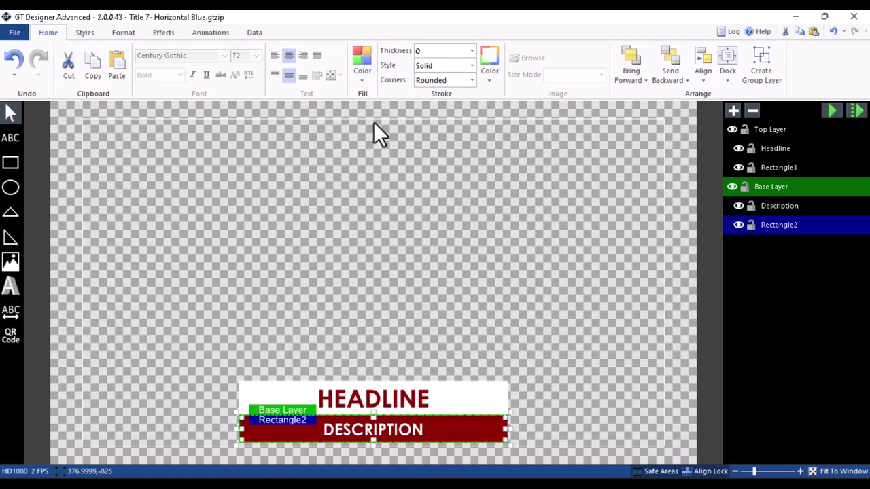
{"action": "left_click", "coordinate": [370, 60]}
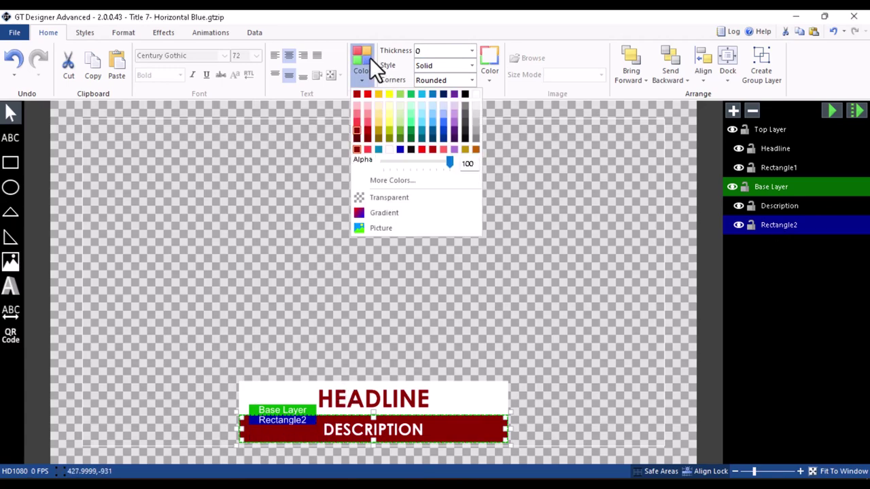
{"action": "left_click", "coordinate": [292, 213]}
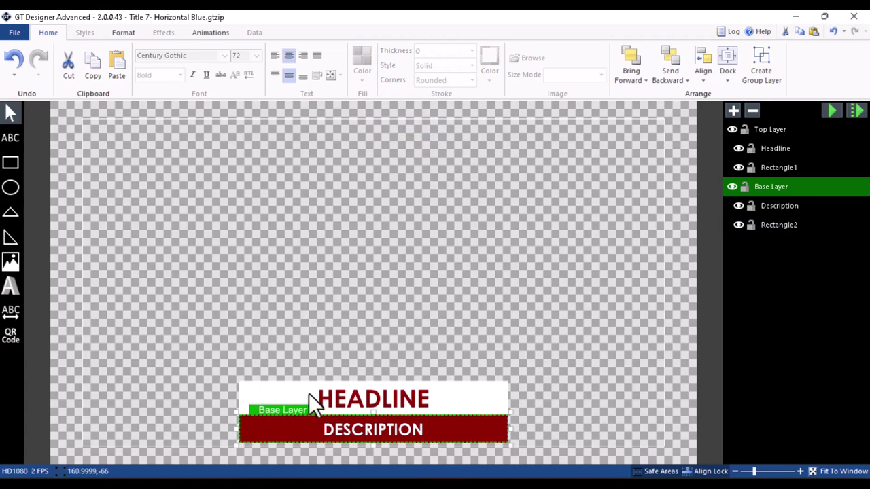
Fill the white headline box with black
{"action": "left_click", "coordinate": [247, 384]}
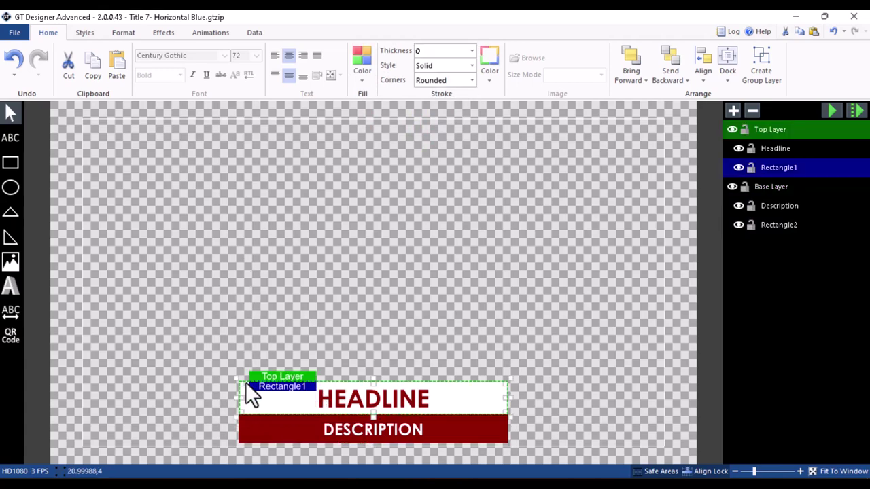
{"action": "left_click", "coordinate": [360, 54]}
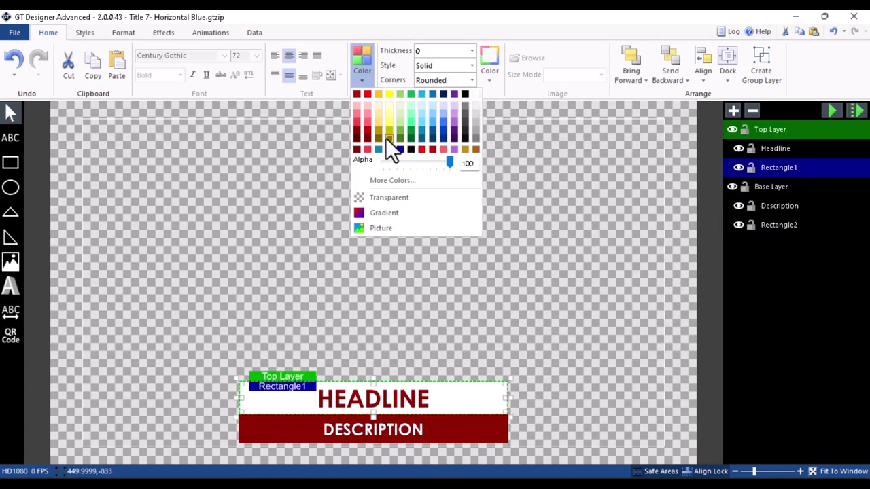
{"action": "left_click", "coordinate": [465, 94]}
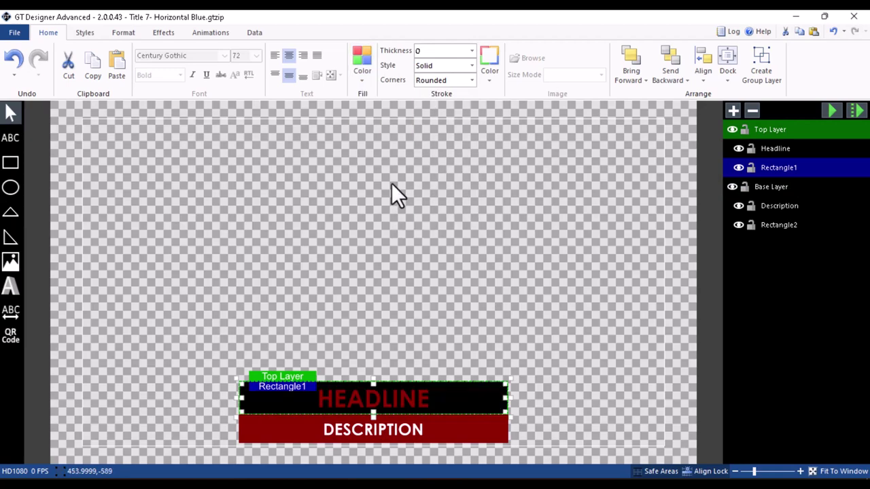
{"action": "left_click", "coordinate": [394, 248]}
Make the HEADLINE text white
{"action": "left_click", "coordinate": [354, 394]}
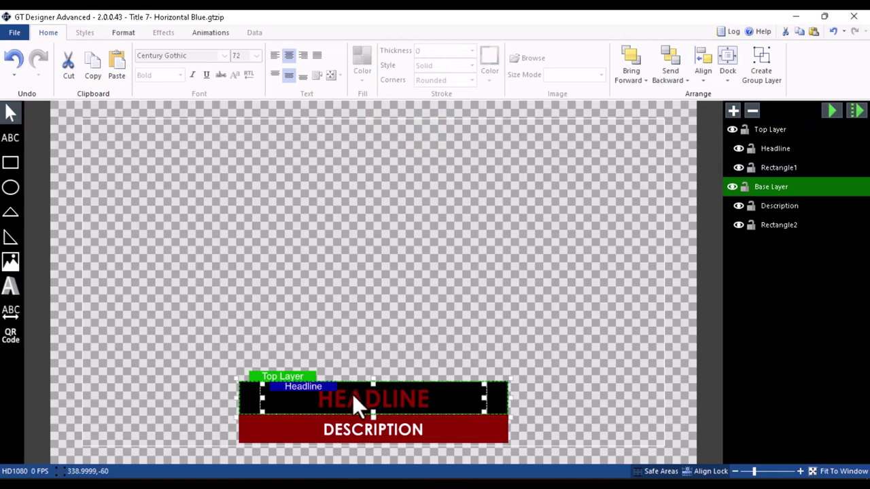
{"action": "left_click", "coordinate": [362, 63]}
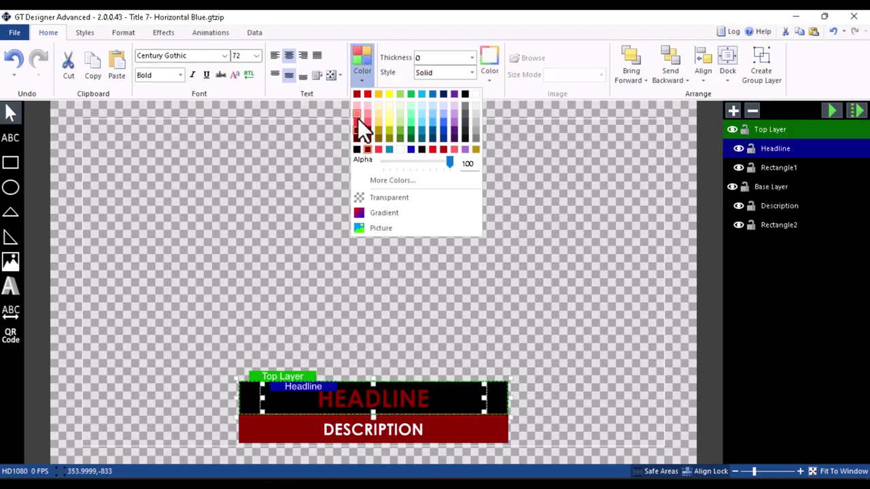
{"action": "left_click", "coordinate": [398, 148]}
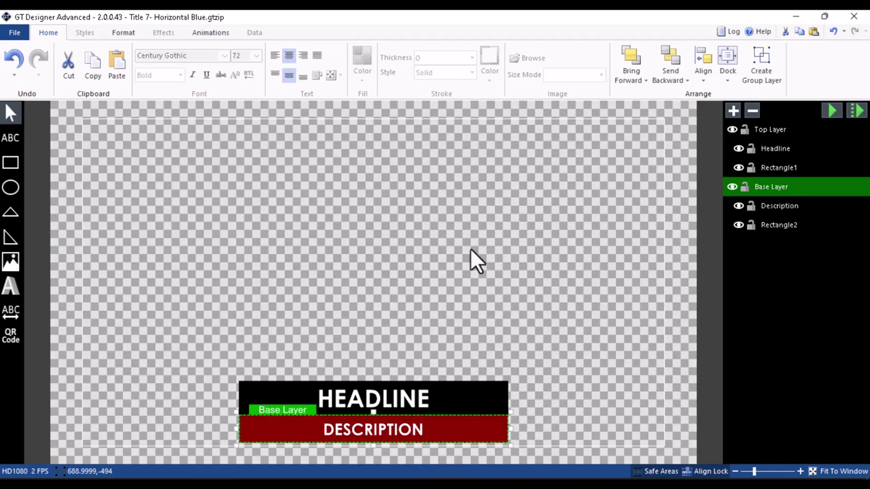
{"action": "left_click", "coordinate": [14, 34]}
In Save As, create a new Documents folder named 'New Gt TitLES'
{"action": "left_click", "coordinate": [28, 129]}
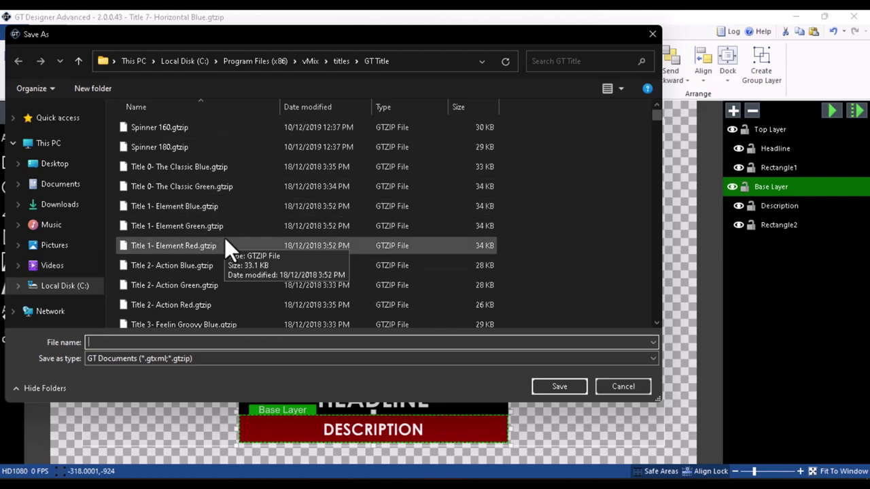
{"action": "left_click", "coordinate": [59, 190]}
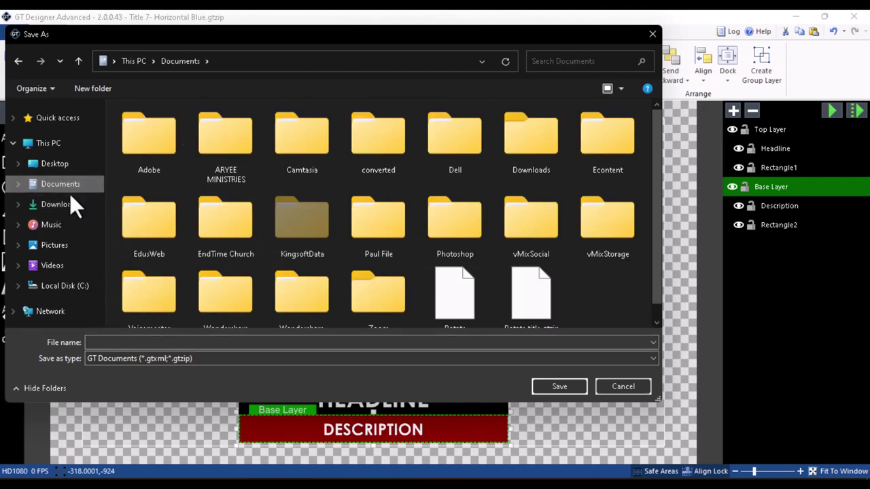
{"action": "left_click", "coordinate": [65, 205]}
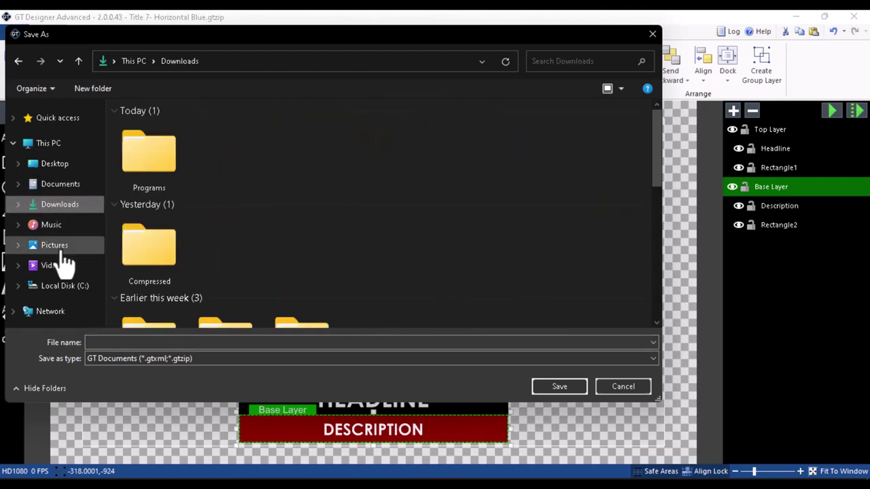
{"action": "left_click", "coordinate": [59, 227]}
{"action": "left_click", "coordinate": [60, 246]}
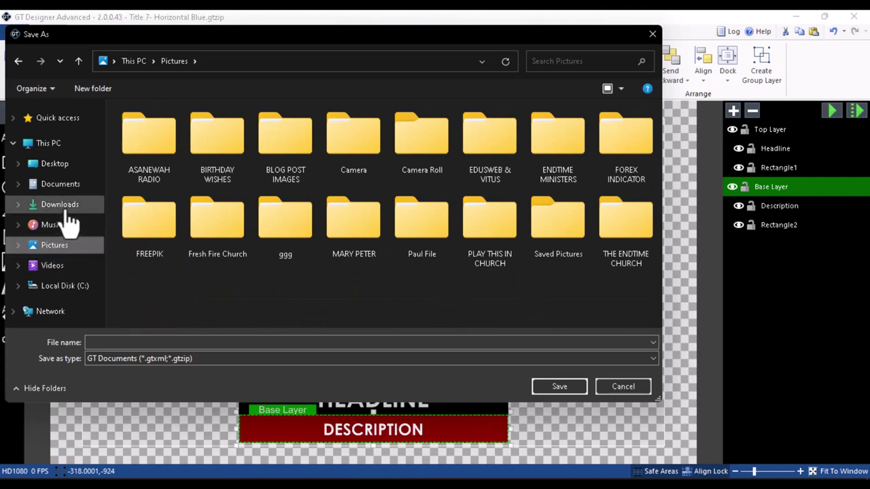
{"action": "left_click", "coordinate": [58, 190]}
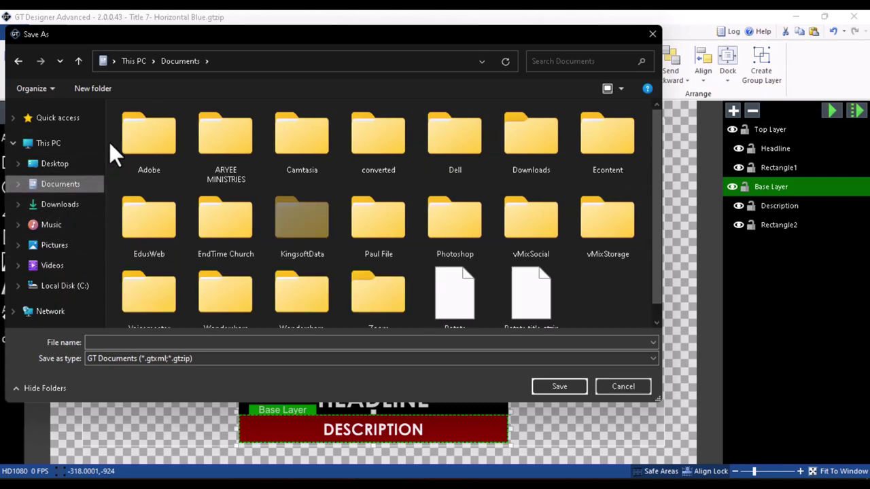
{"action": "left_click", "coordinate": [90, 90]}
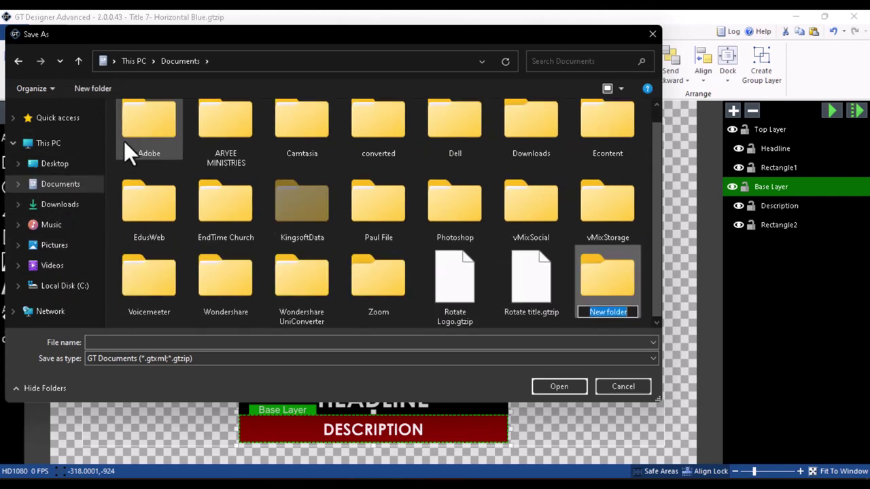
{"action": "type", "text": "Ne"}
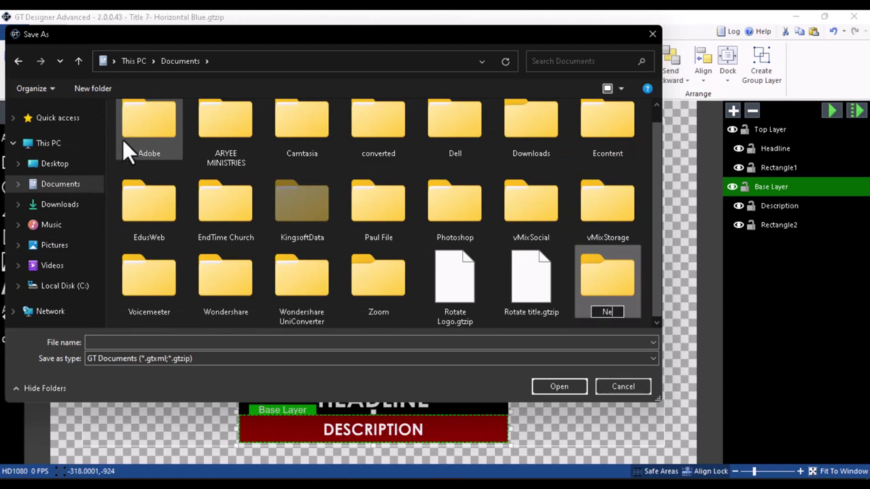
{"action": "type", "text": "w Gt TitLES"}
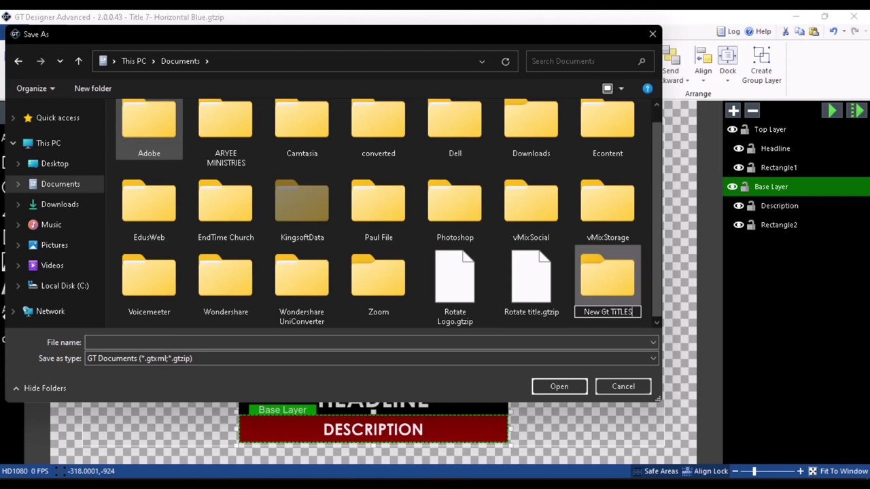
{"action": "key", "text": "Return"}
Save the title as 'title 1' inside the New Gt TitLES folder
{"action": "double_click", "coordinate": [601, 275]}
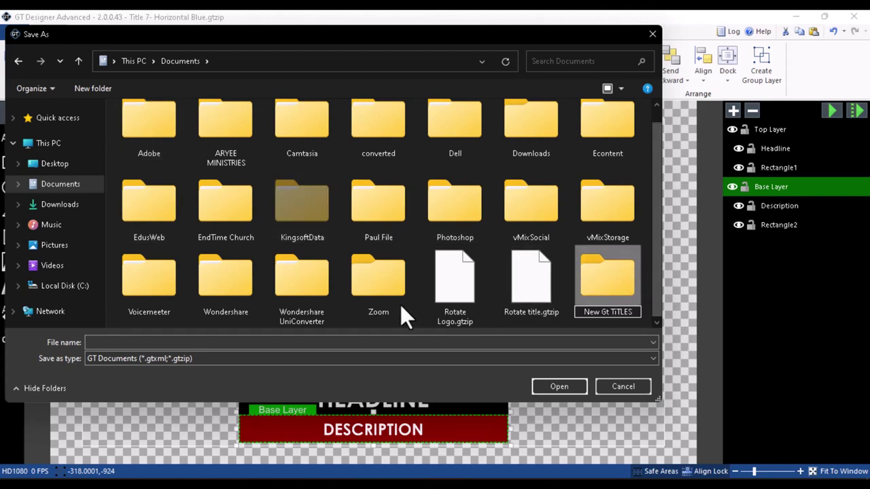
{"action": "left_click", "coordinate": [113, 336]}
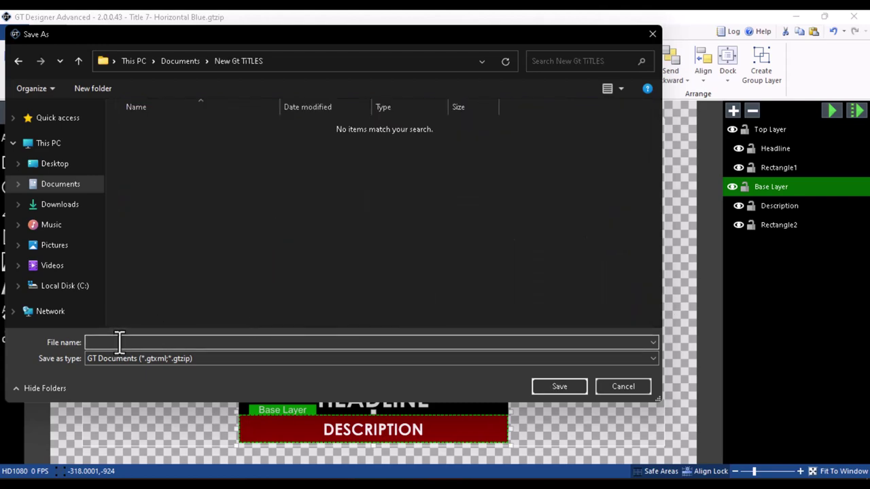
{"action": "type", "text": "title 1"}
{"action": "key", "text": "Return"}
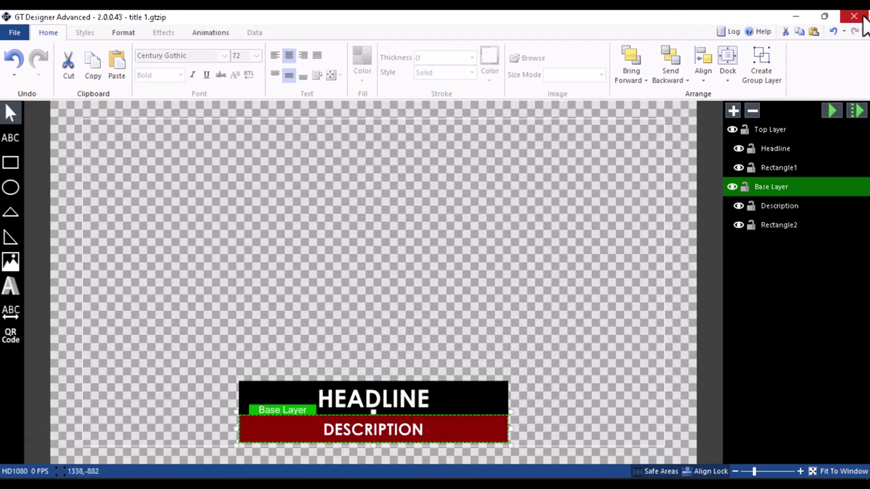
Minimize GT Designer and browse from Title / XAML into the New Gt TiTLES folder
{"action": "left_click", "coordinate": [801, 16]}
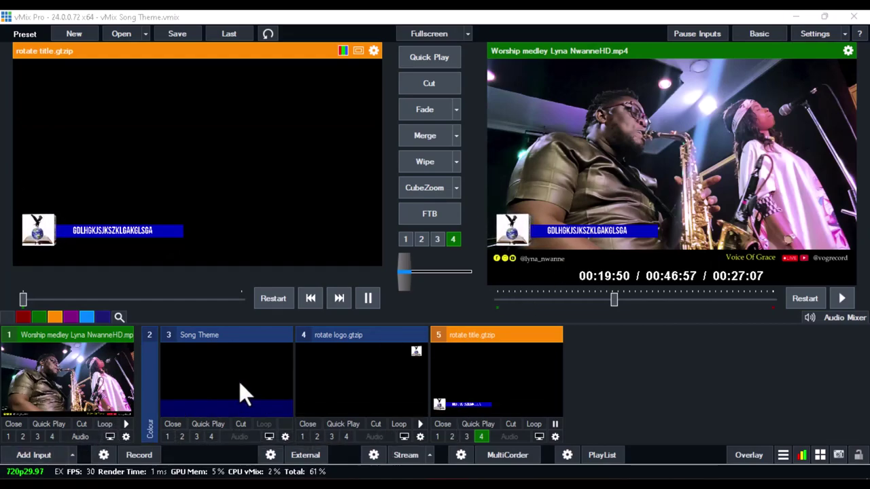
{"action": "left_click", "coordinate": [22, 458]}
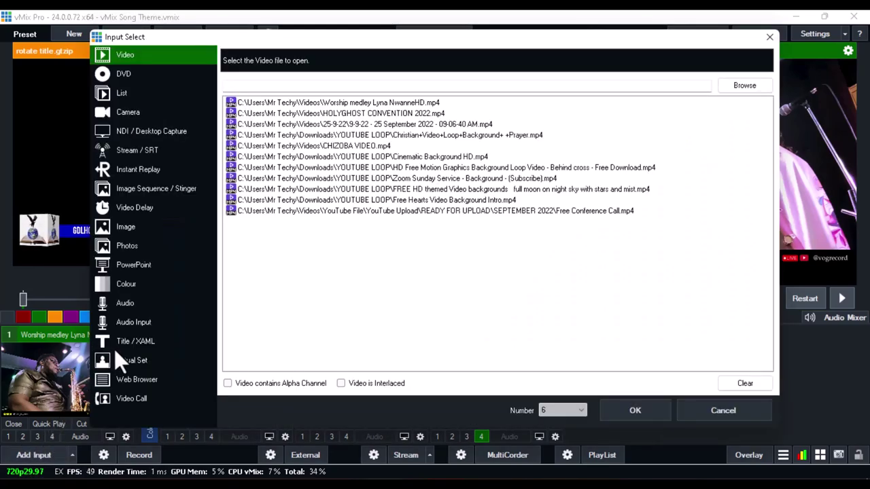
{"action": "left_click", "coordinate": [133, 341]}
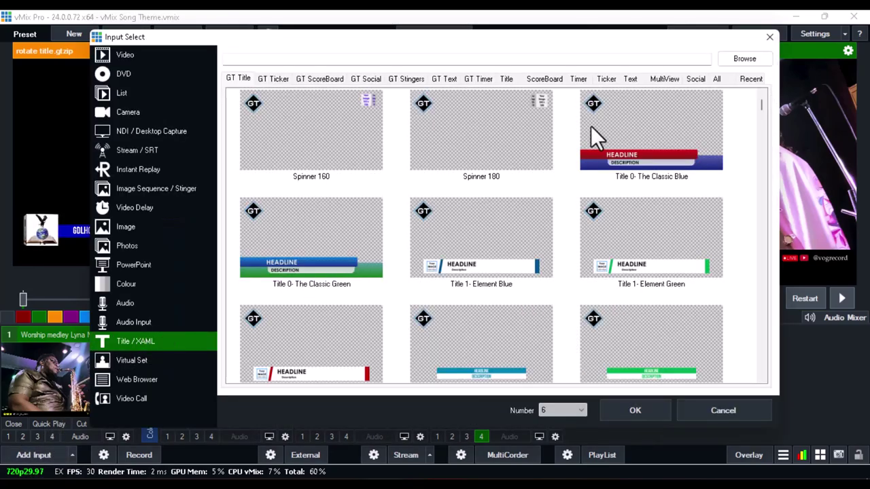
{"action": "left_click", "coordinate": [729, 62]}
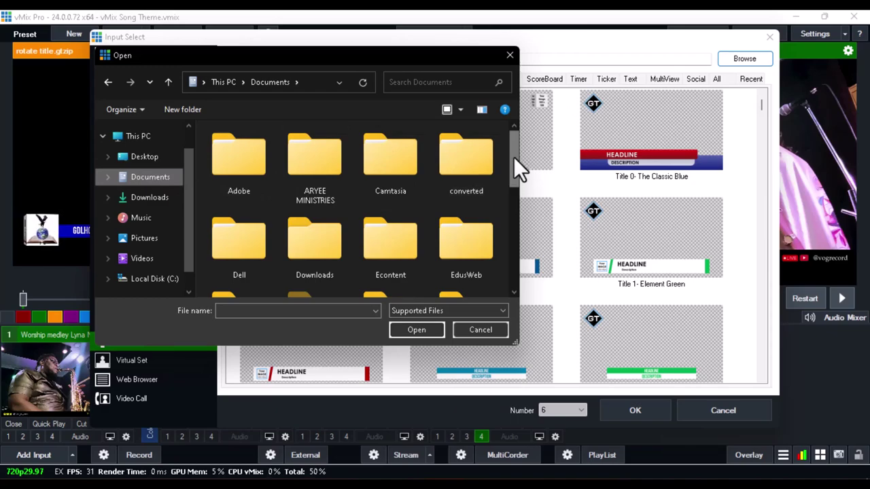
{"action": "left_click_drag", "start_coordinate": [513, 156], "coordinate": [515, 208]}
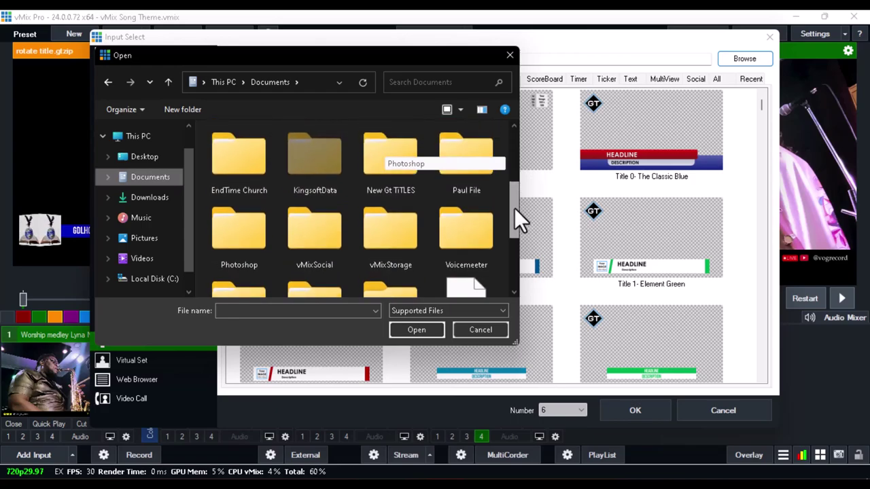
{"action": "left_click", "coordinate": [391, 179]}
{"action": "double_click", "coordinate": [391, 179]}
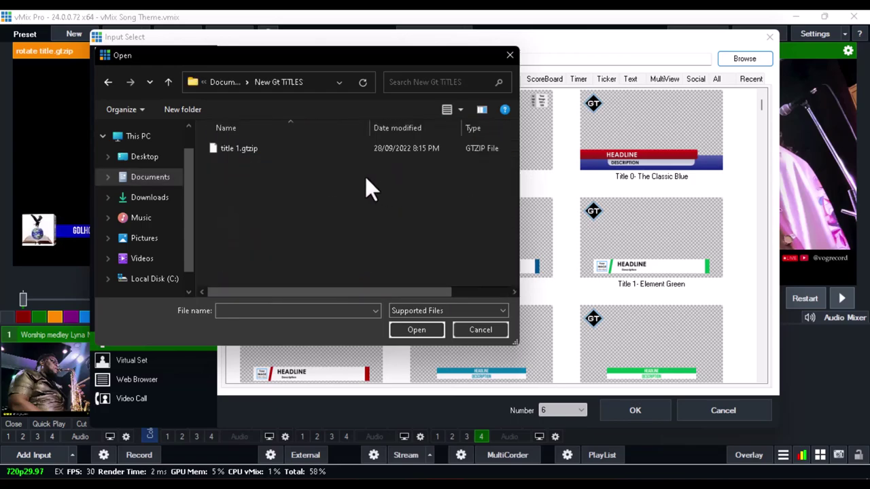
Load title 1.gtzip and add it as a new vMix title input
{"action": "left_click", "coordinate": [268, 149]}
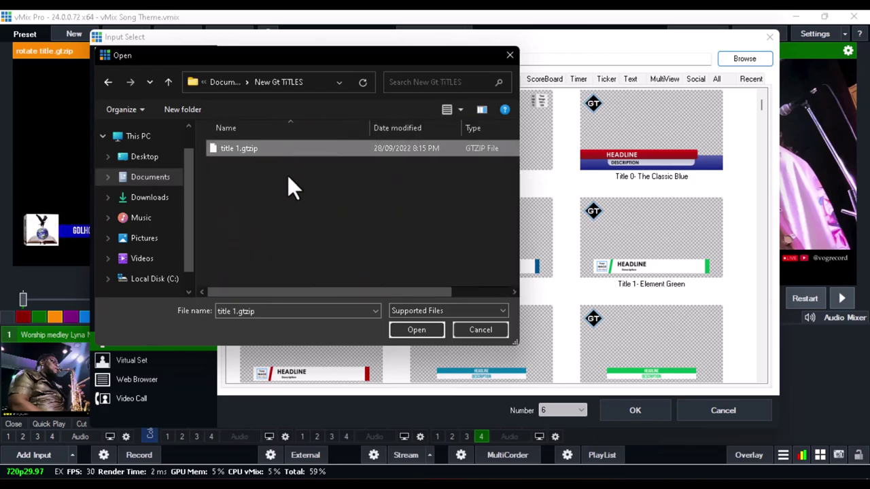
{"action": "left_click", "coordinate": [416, 329]}
{"action": "left_click", "coordinate": [322, 159]}
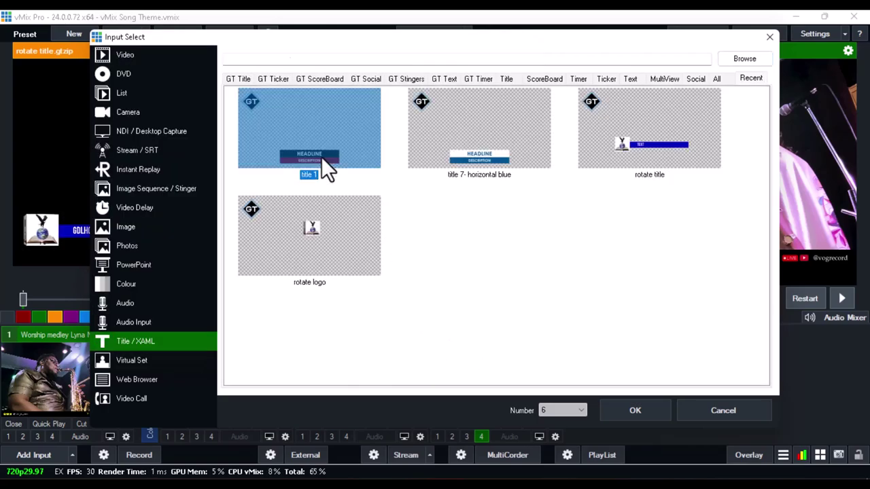
{"action": "left_click", "coordinate": [619, 405]}
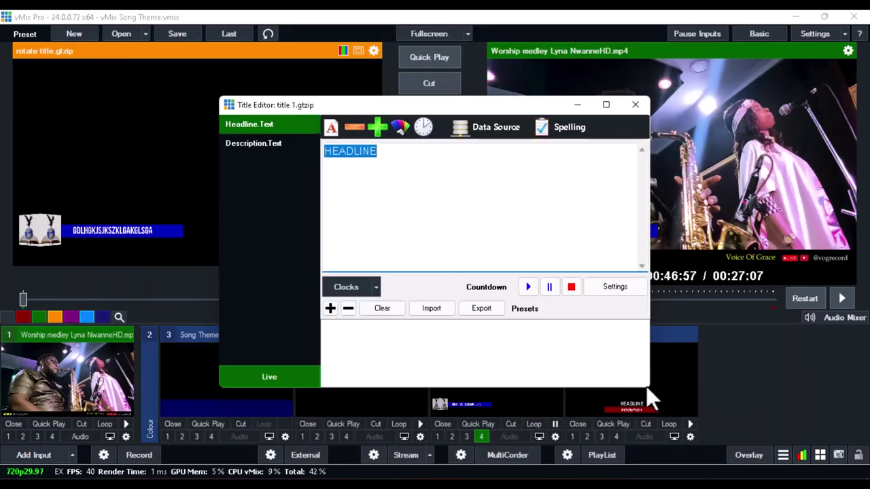
Close the Title Editor, show title 1 as overlay 4 on the live output, and reopen Input Select
{"action": "left_click", "coordinate": [634, 105]}
{"action": "left_click", "coordinate": [617, 437]}
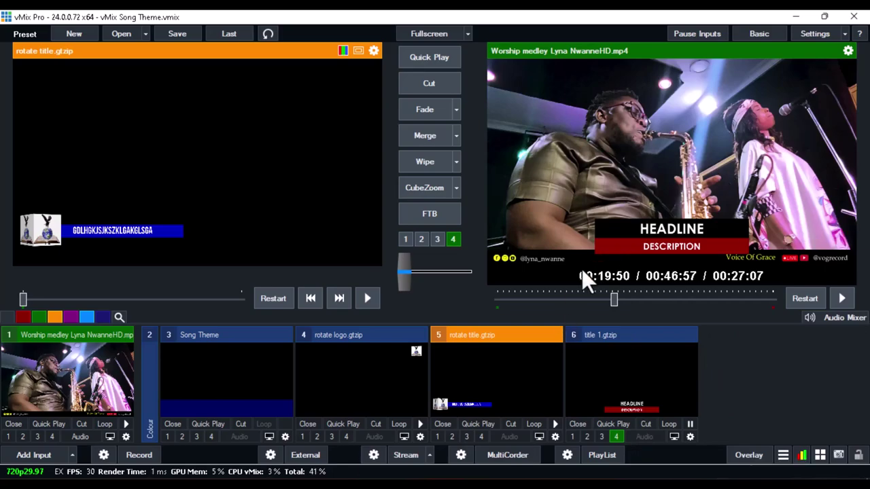
{"action": "left_click", "coordinate": [22, 456]}
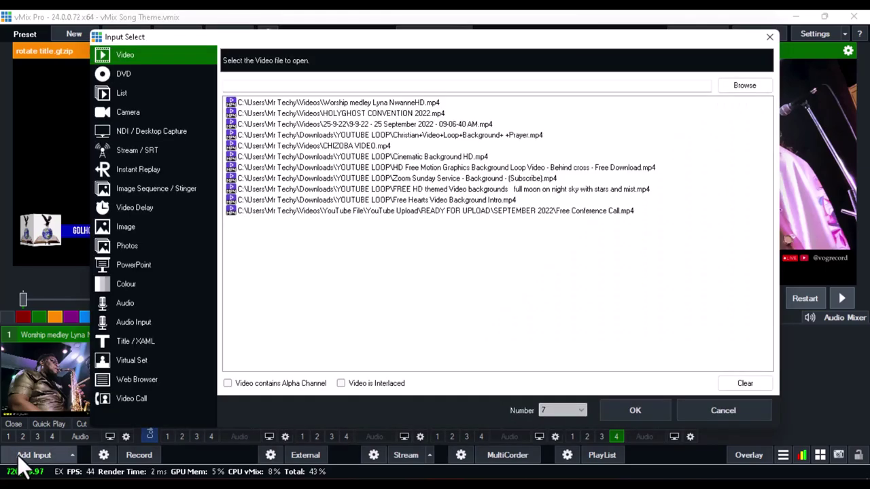
Choose the Ticker 4- Pizazz Red template from the Title/XAML GT Ticker templates
{"action": "left_click", "coordinate": [135, 341]}
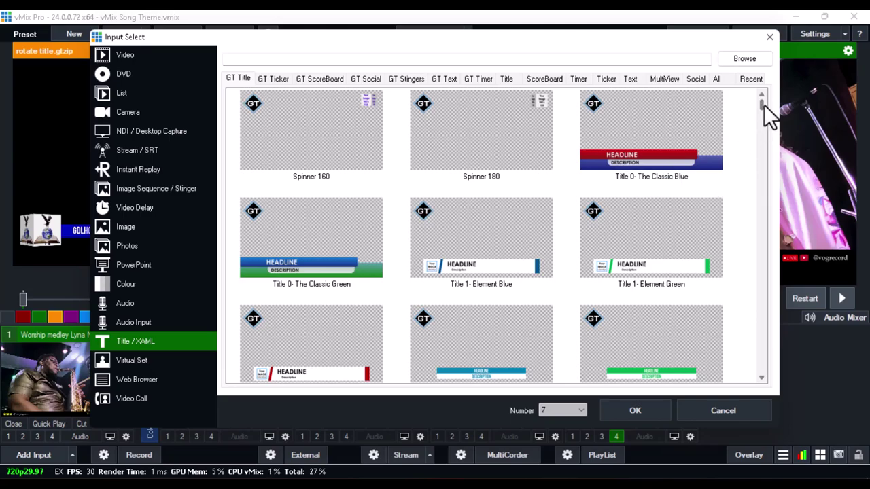
{"action": "left_click_drag", "start_coordinate": [762, 105], "coordinate": [763, 117]}
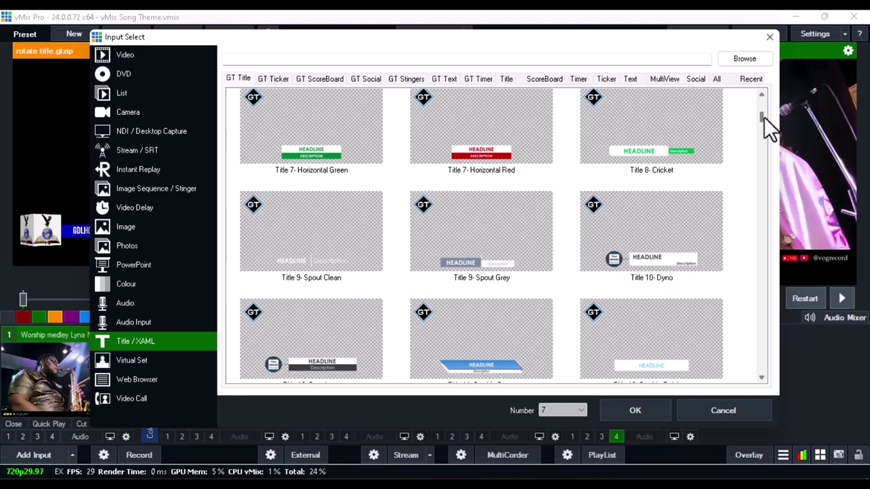
{"action": "scroll", "coordinate": [764, 118], "scroll_direction": "down", "scroll_amount": 2}
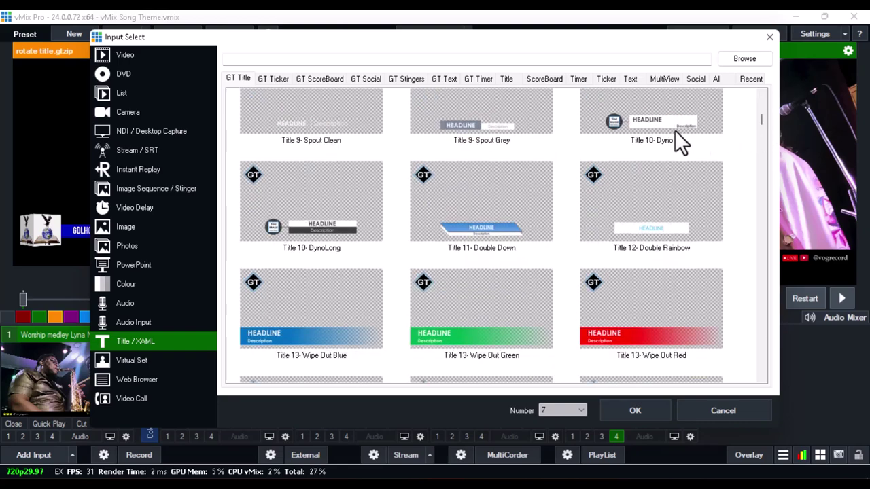
{"action": "left_click", "coordinate": [276, 78]}
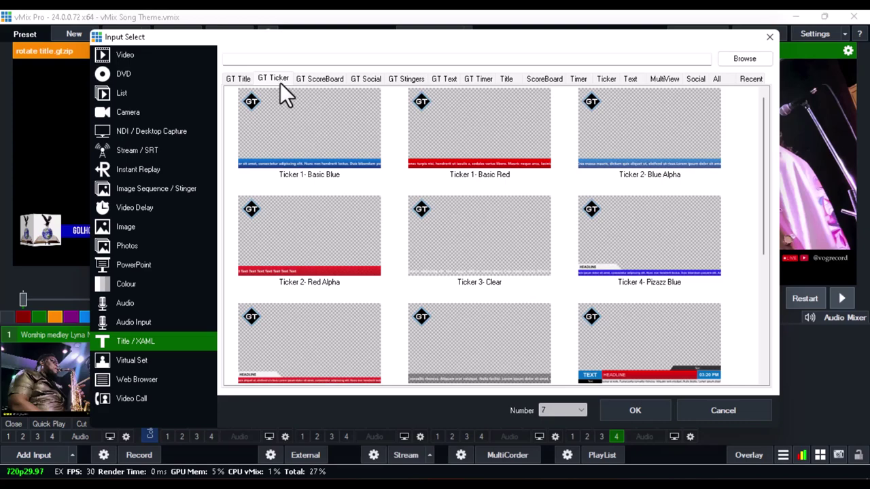
{"action": "left_click", "coordinate": [297, 118]}
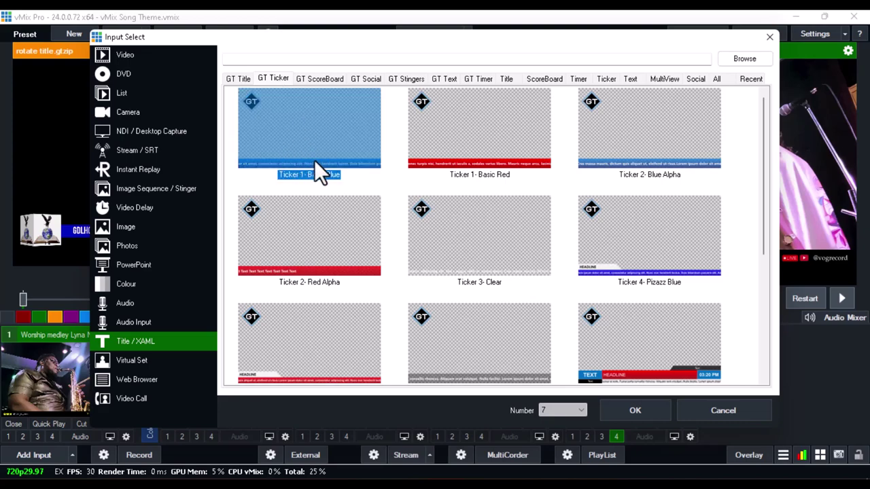
{"action": "scroll", "coordinate": [699, 272], "scroll_direction": "down", "scroll_amount": 3}
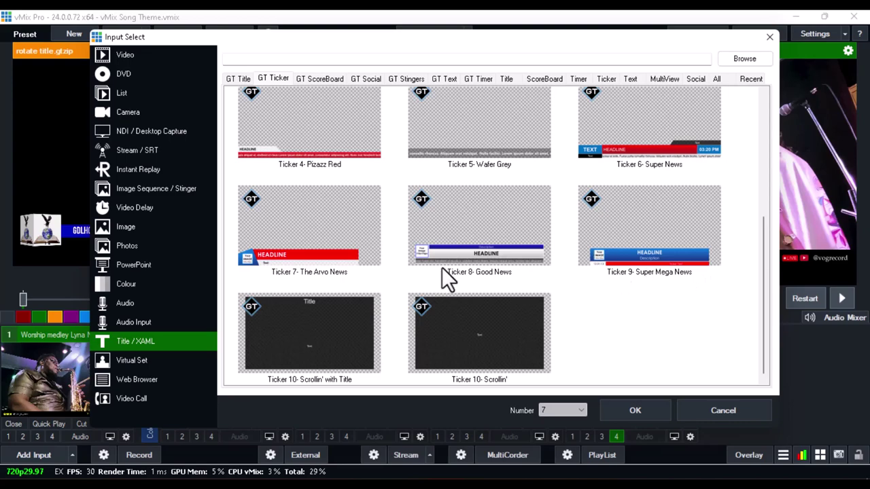
{"action": "scroll", "coordinate": [394, 278], "scroll_direction": "up", "scroll_amount": 2}
{"action": "left_click", "coordinate": [308, 257]}
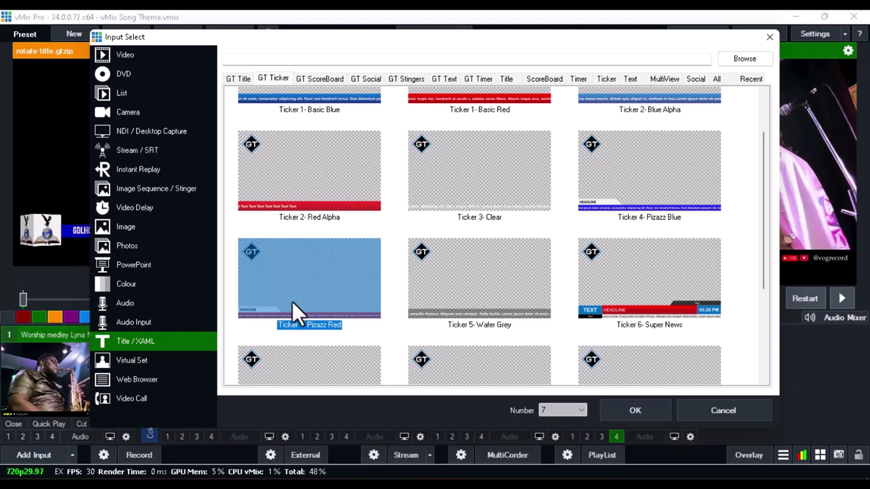
{"action": "left_click", "coordinate": [771, 37]}
Return to GT Designer and start File > Open on the Local Disk (C:) drive
{"action": "left_click", "coordinate": [612, 415]}
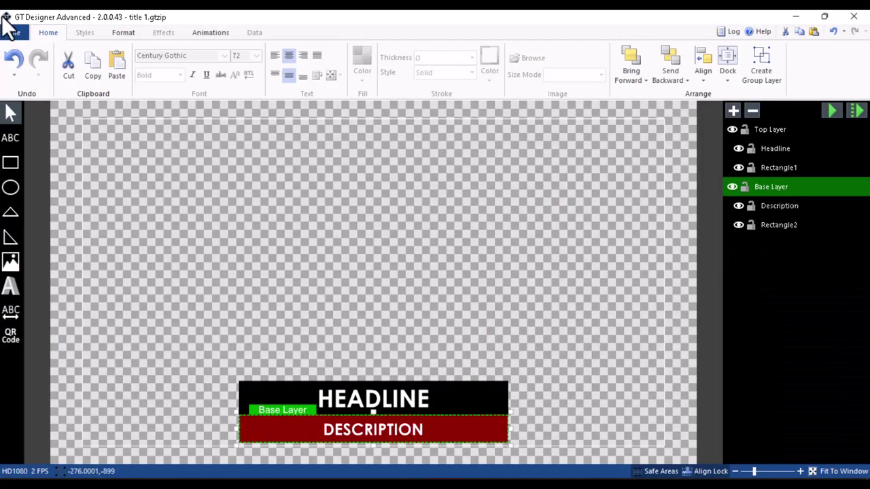
{"action": "left_click", "coordinate": [9, 34]}
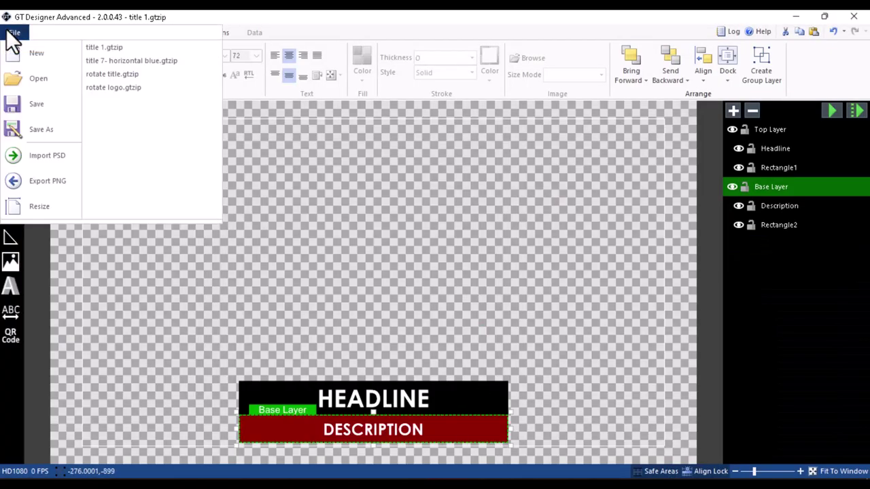
{"action": "left_click", "coordinate": [33, 75]}
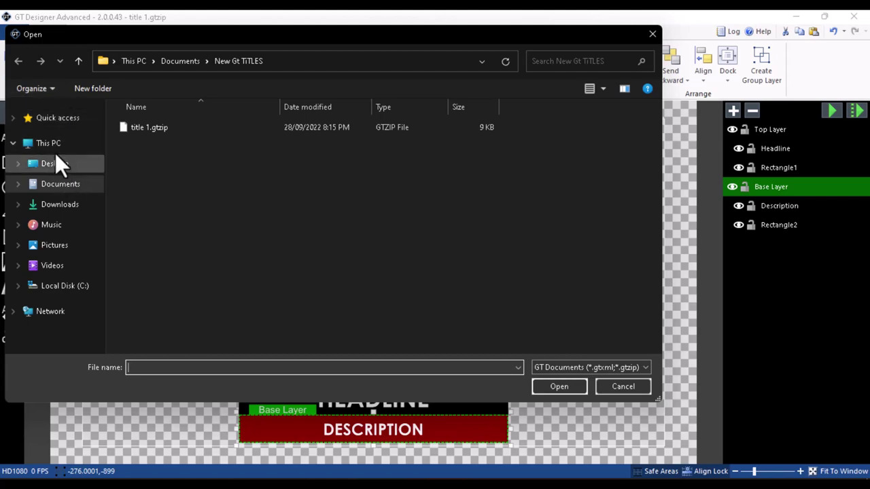
{"action": "left_click", "coordinate": [57, 148]}
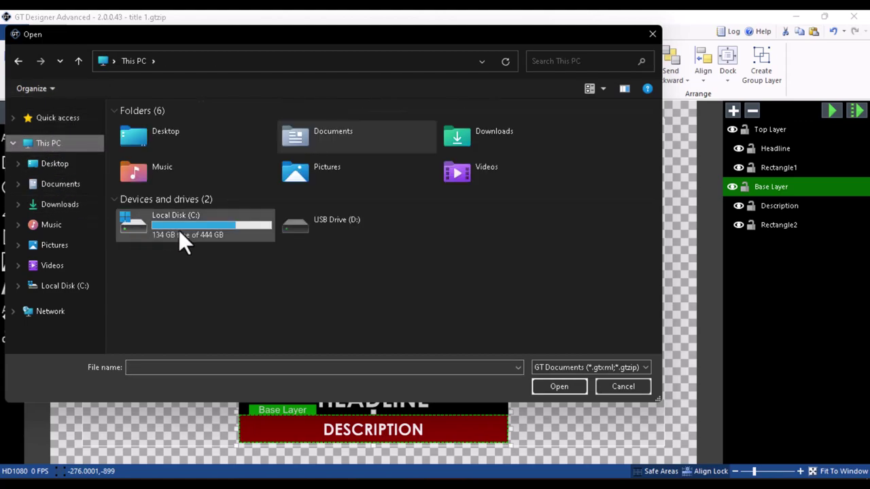
{"action": "double_click", "coordinate": [178, 230]}
Browse through Program Files (x86) into the vMix program folder
{"action": "left_click", "coordinate": [156, 307]}
{"action": "scroll", "coordinate": [156, 307], "scroll_direction": "down", "scroll_amount": 1}
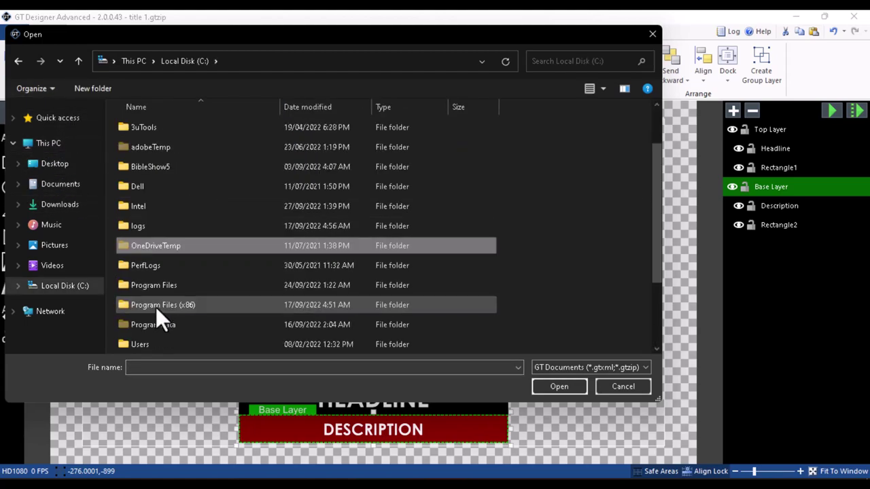
{"action": "double_click", "coordinate": [157, 304]}
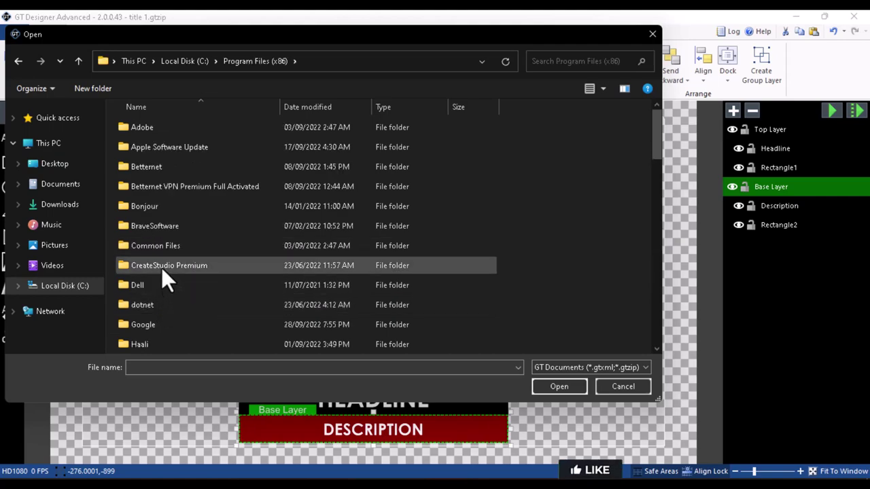
{"action": "left_click", "coordinate": [161, 267]}
{"action": "scroll", "coordinate": [161, 267], "scroll_direction": "down", "scroll_amount": 2}
{"action": "scroll", "coordinate": [161, 267], "scroll_direction": "down", "scroll_amount": 5}
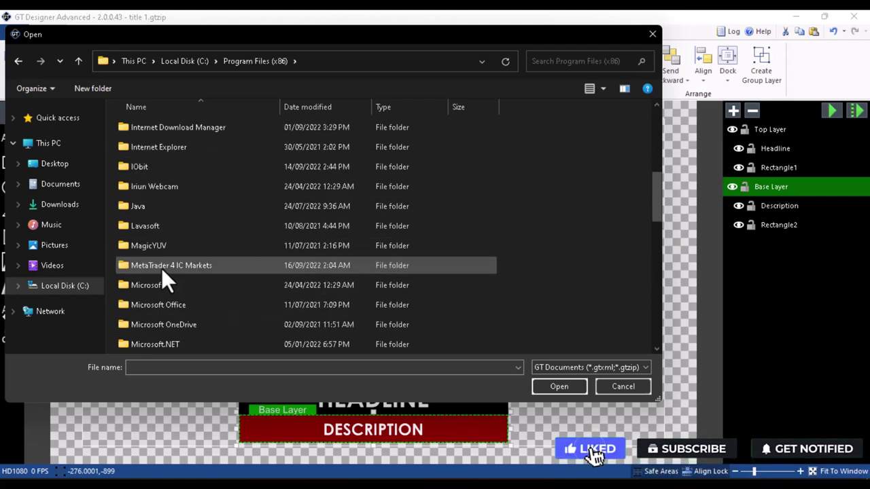
{"action": "scroll", "coordinate": [162, 269], "scroll_direction": "down", "scroll_amount": 1}
{"action": "scroll", "coordinate": [161, 269], "scroll_direction": "up", "scroll_amount": 3}
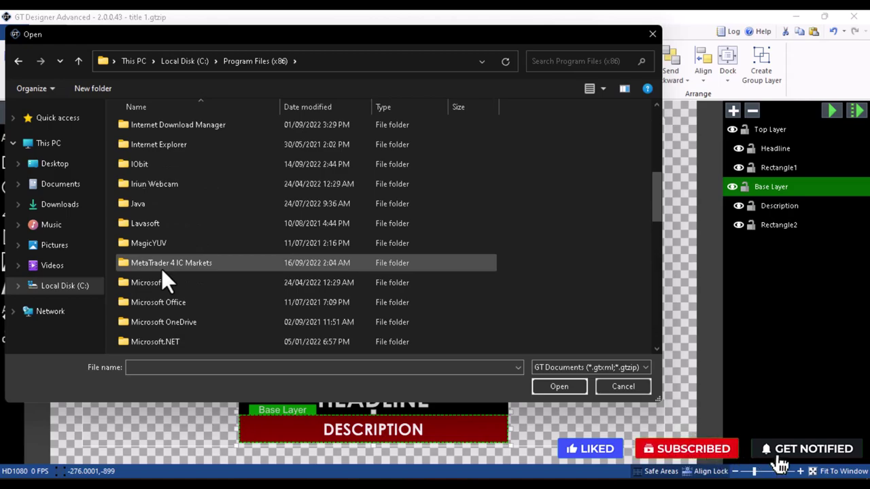
{"action": "scroll", "coordinate": [162, 269], "scroll_direction": "down", "scroll_amount": 5}
{"action": "scroll", "coordinate": [161, 269], "scroll_direction": "down", "scroll_amount": 3}
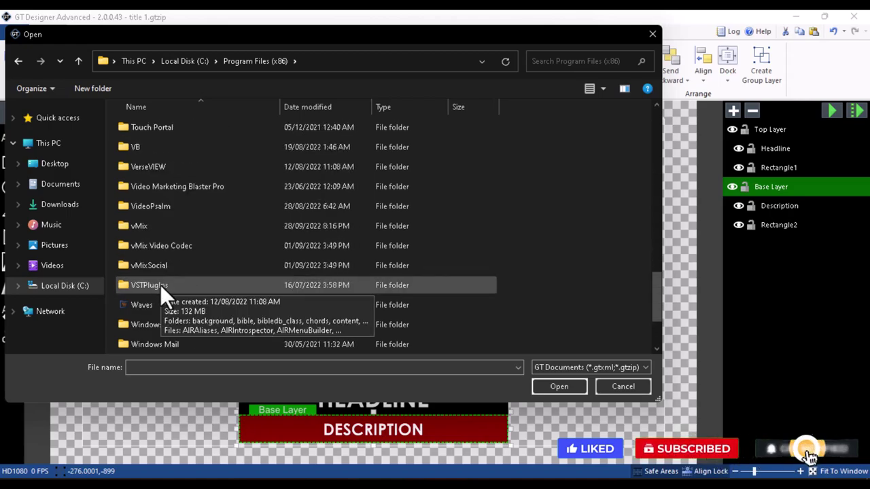
{"action": "double_click", "coordinate": [145, 226]}
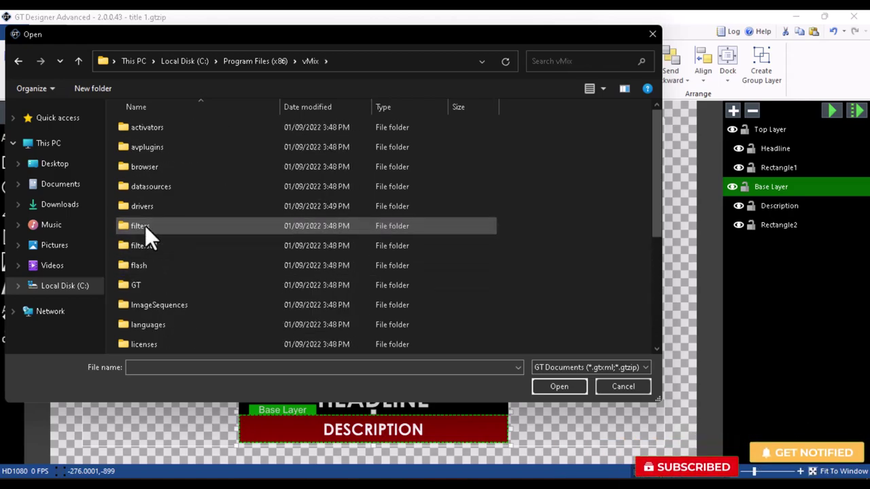
{"action": "left_click", "coordinate": [78, 62]}
{"action": "scroll", "coordinate": [155, 264], "scroll_direction": "down", "scroll_amount": 1}
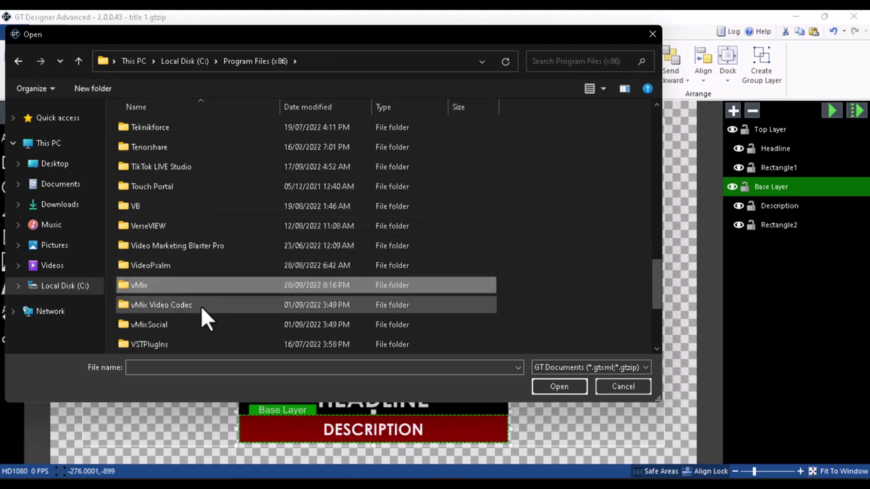
{"action": "double_click", "coordinate": [163, 285]}
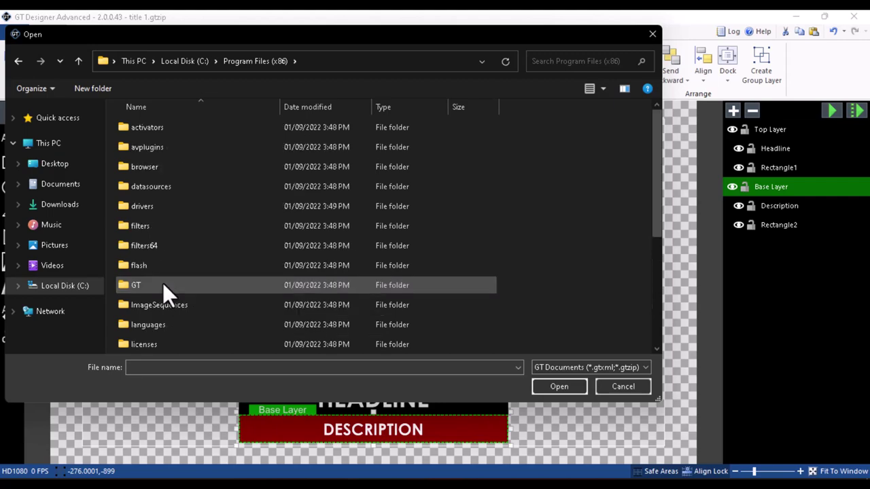
Go into titles\GT Ticker and select Ticker 4- Pizazz Red.gtzip
{"action": "scroll", "coordinate": [162, 284], "scroll_direction": "down", "scroll_amount": 2}
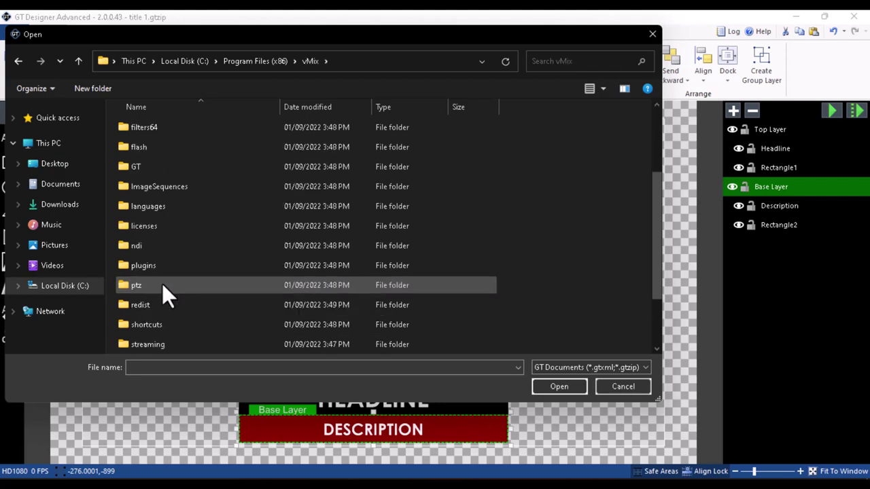
{"action": "scroll", "coordinate": [162, 283], "scroll_direction": "down", "scroll_amount": 1}
{"action": "scroll", "coordinate": [162, 285], "scroll_direction": "down", "scroll_amount": 1}
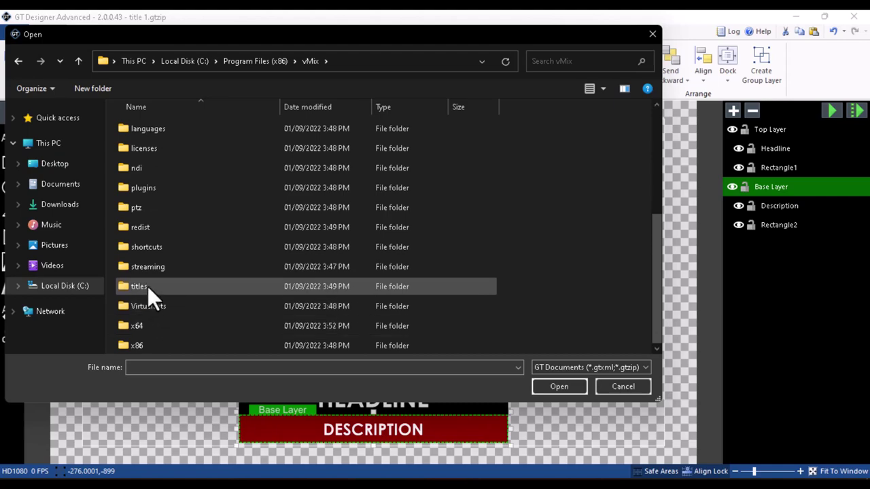
{"action": "double_click", "coordinate": [147, 286]}
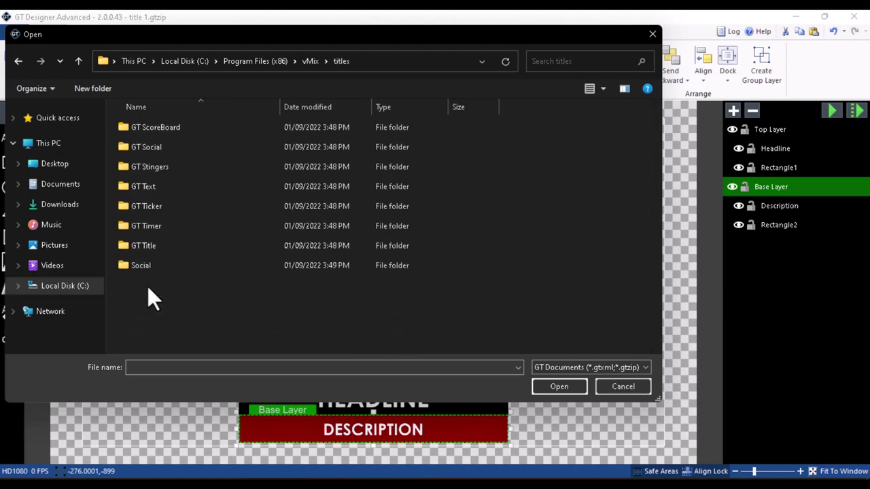
{"action": "double_click", "coordinate": [151, 206]}
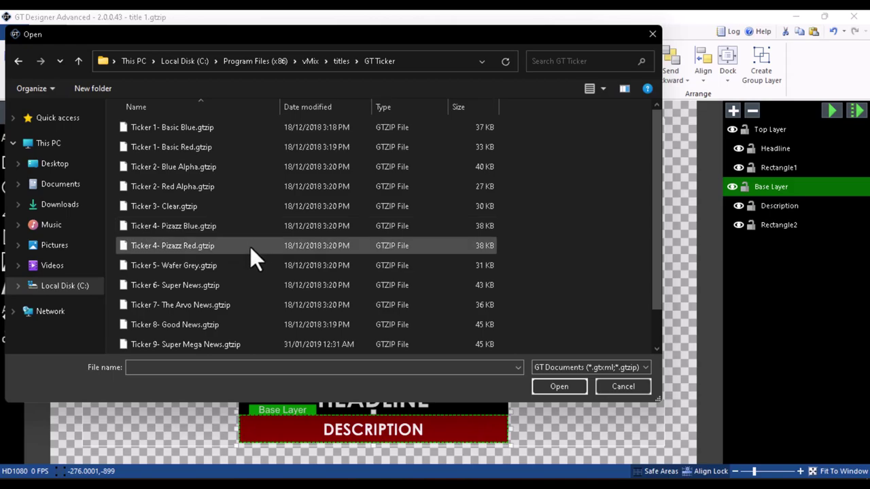
{"action": "left_click", "coordinate": [184, 246]}
Open the Ticker 4 template and try new fill colours on the scrolling ticker text
{"action": "left_click", "coordinate": [564, 386]}
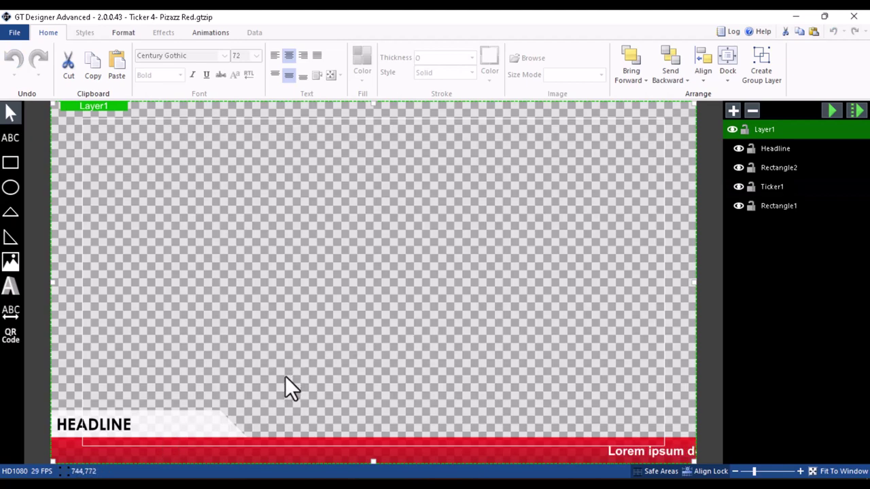
{"action": "left_click", "coordinate": [286, 439]}
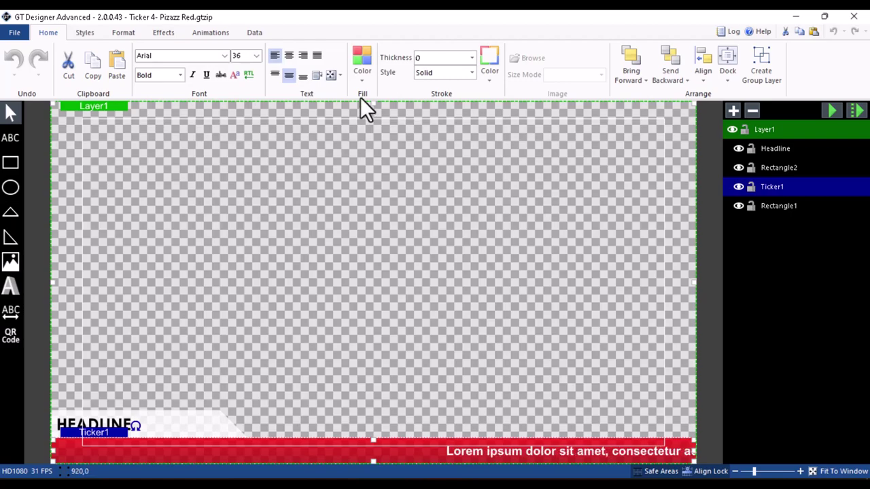
{"action": "left_click", "coordinate": [361, 61]}
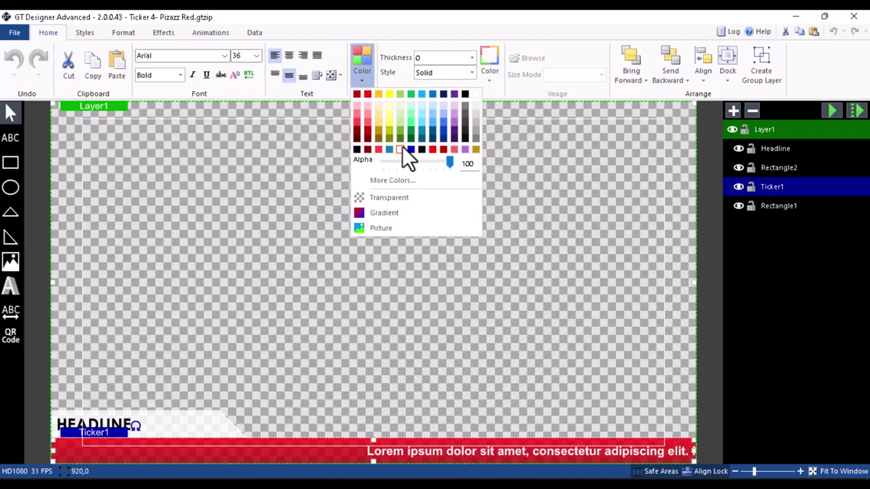
{"action": "left_click", "coordinate": [358, 147]}
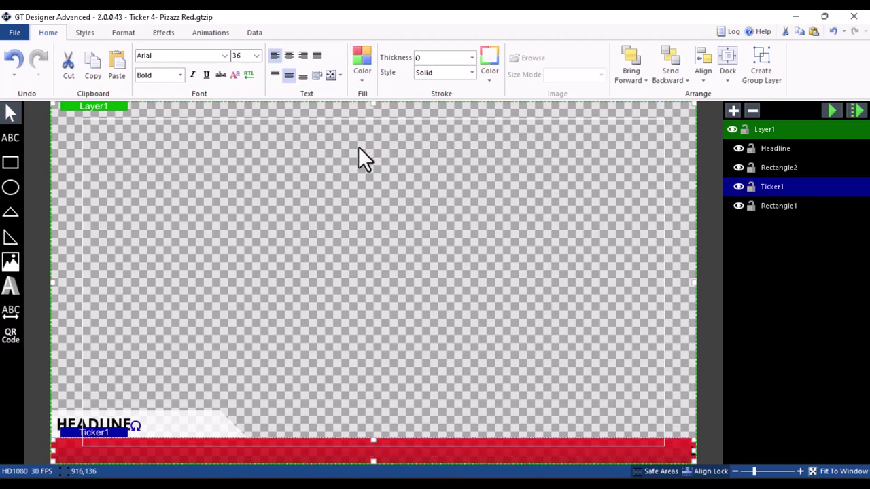
{"action": "left_click", "coordinate": [363, 64]}
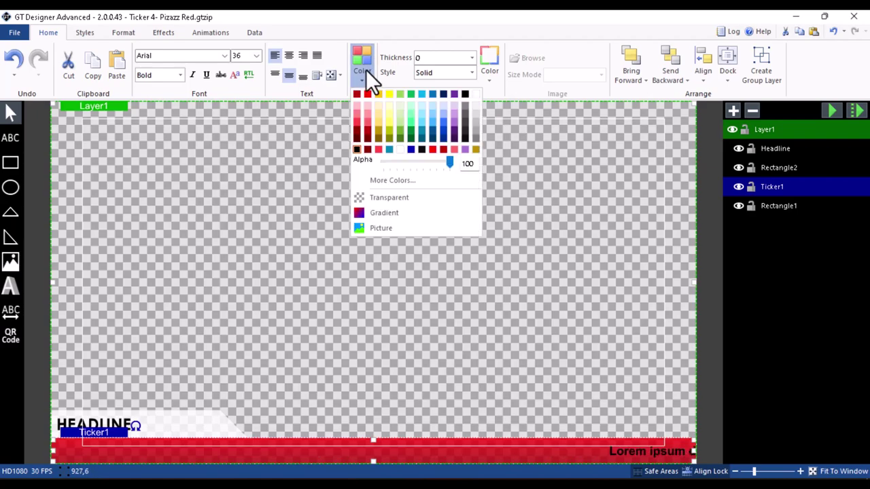
{"action": "left_click", "coordinate": [397, 149]}
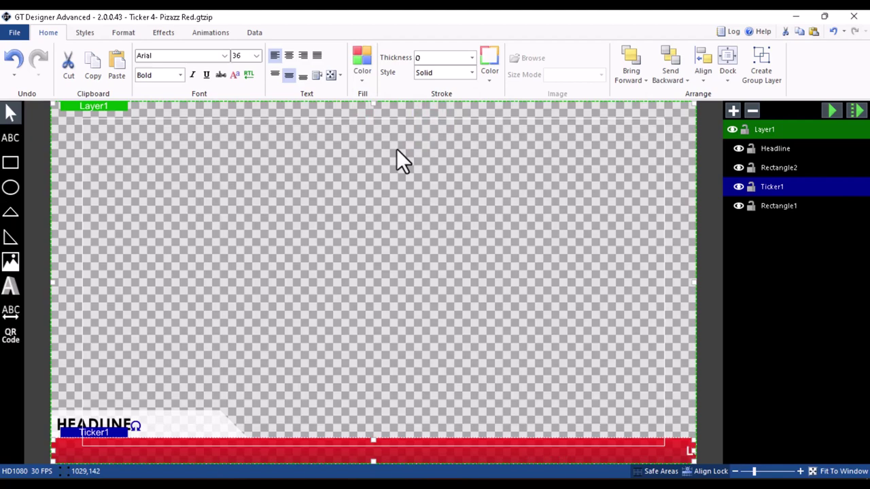
{"action": "left_click", "coordinate": [617, 250]}
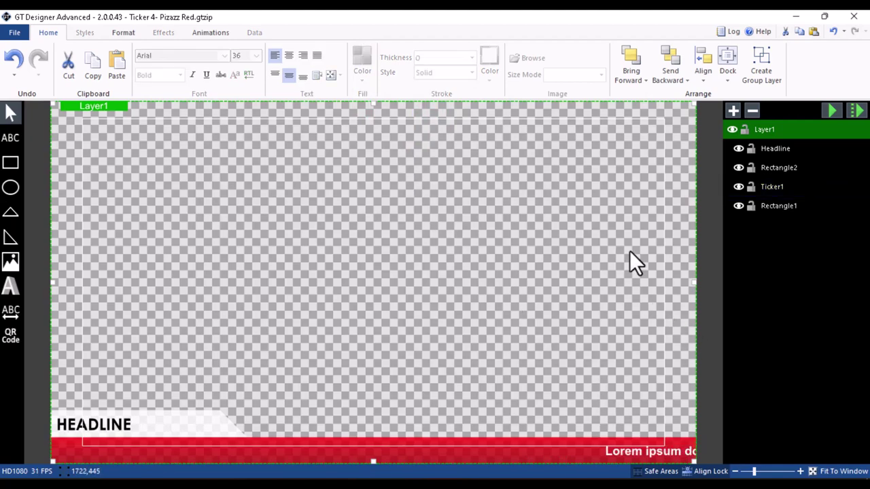
Check the Rectangle1, Ticker1, Rectangle2 and Headline layers, ending with Rectangle1 selected
{"action": "left_click", "coordinate": [783, 208]}
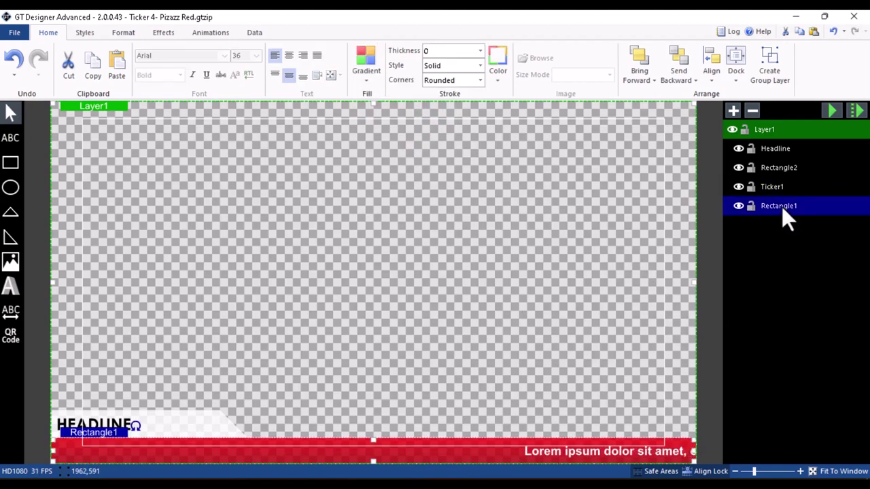
{"action": "left_click", "coordinate": [771, 188]}
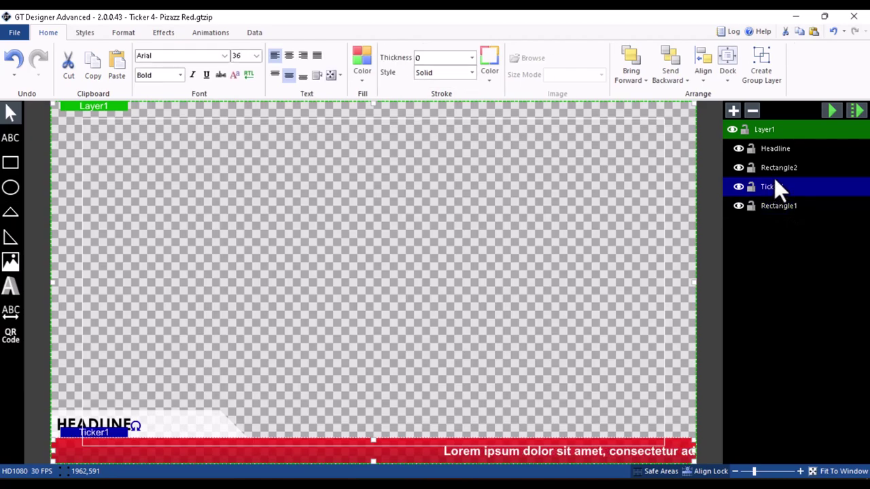
{"action": "left_click", "coordinate": [776, 165]}
{"action": "left_click", "coordinate": [775, 152]}
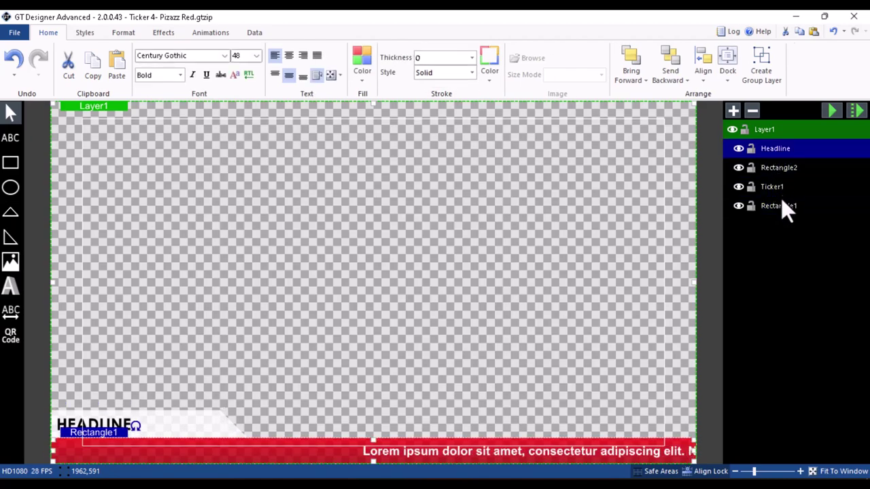
{"action": "left_click", "coordinate": [781, 206]}
{"action": "left_click", "coordinate": [776, 166]}
{"action": "left_click", "coordinate": [774, 146]}
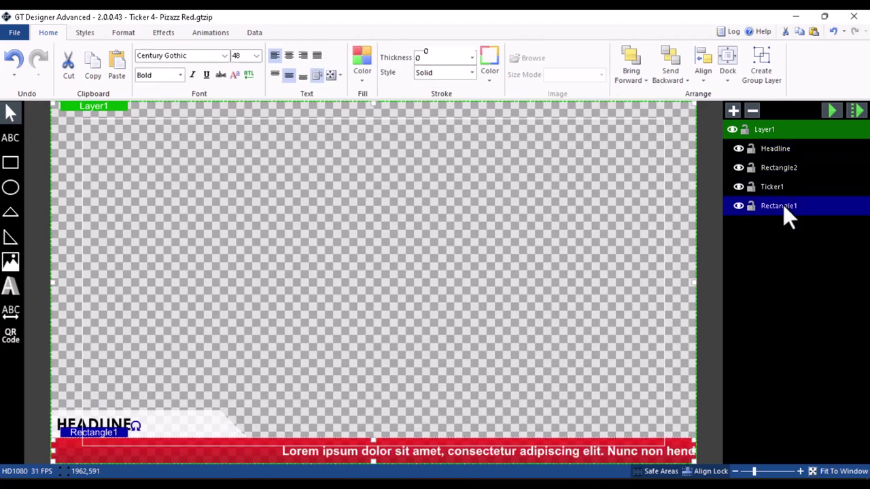
{"action": "left_click", "coordinate": [783, 206]}
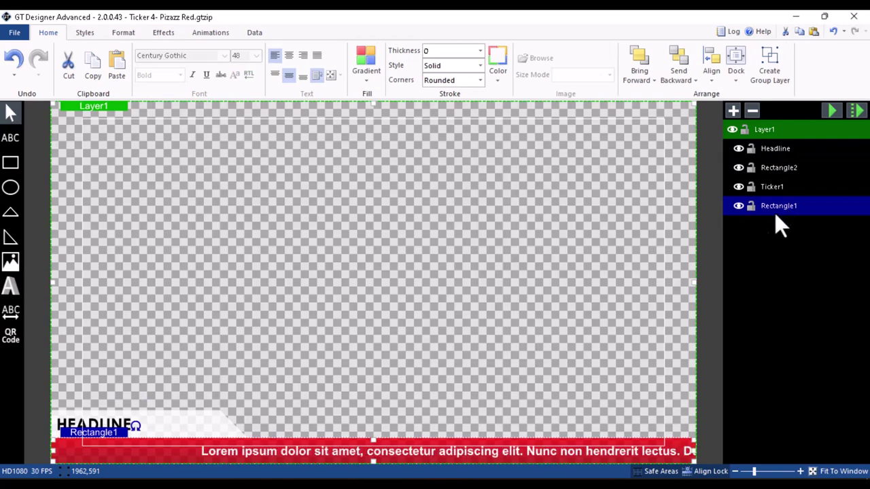
Try blue and dark red fills on the Rectangle1 ticker bar
{"action": "left_click", "coordinate": [363, 63]}
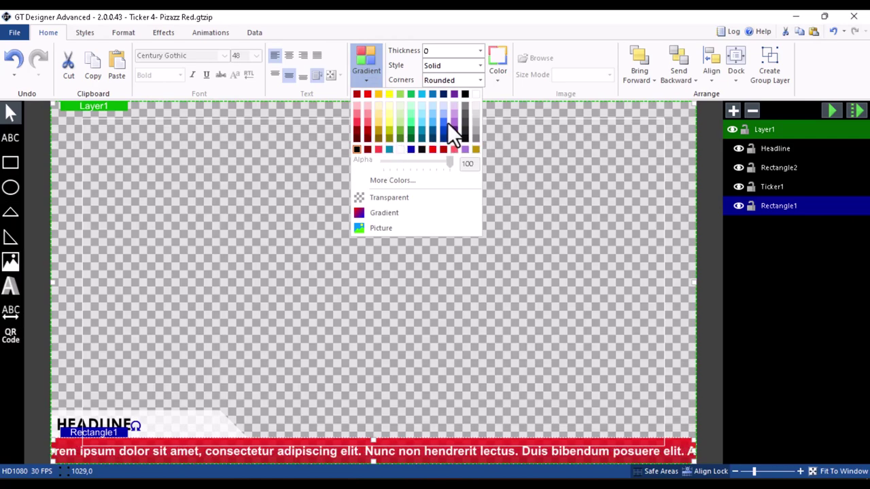
{"action": "left_click", "coordinate": [444, 121]}
{"action": "left_click", "coordinate": [358, 60]}
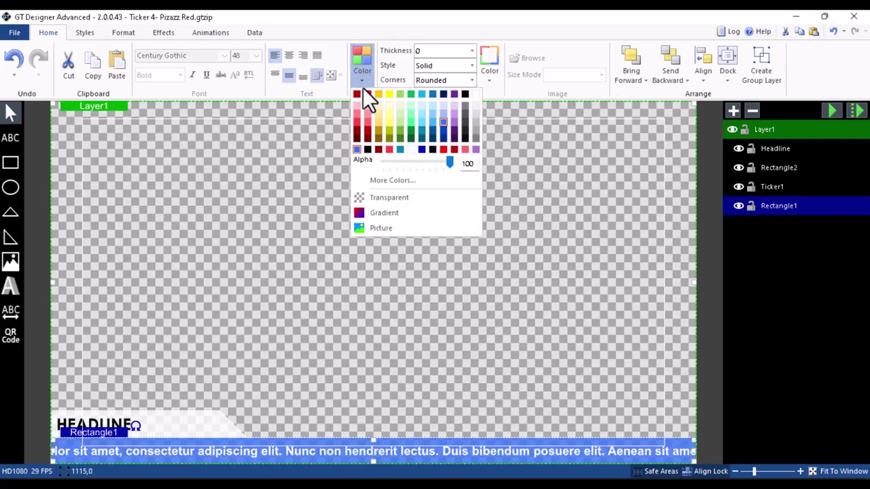
{"action": "left_click", "coordinate": [360, 131]}
{"action": "left_click", "coordinate": [354, 64]}
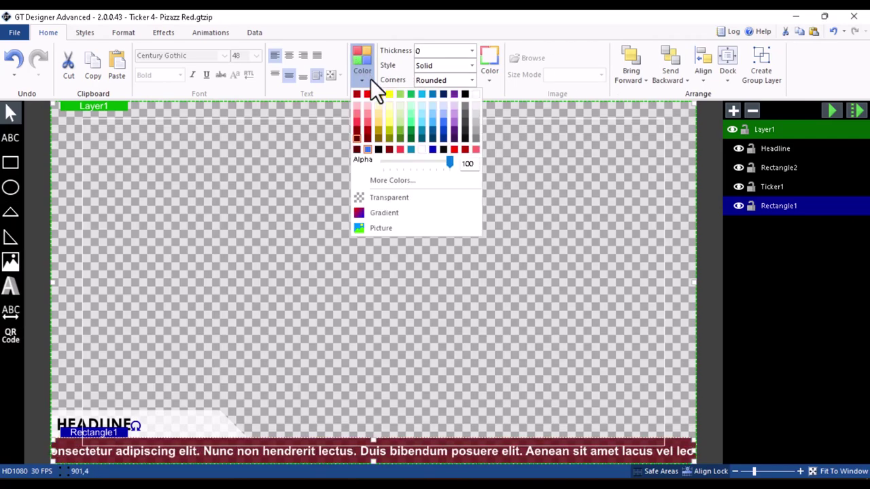
{"action": "left_click", "coordinate": [391, 180]}
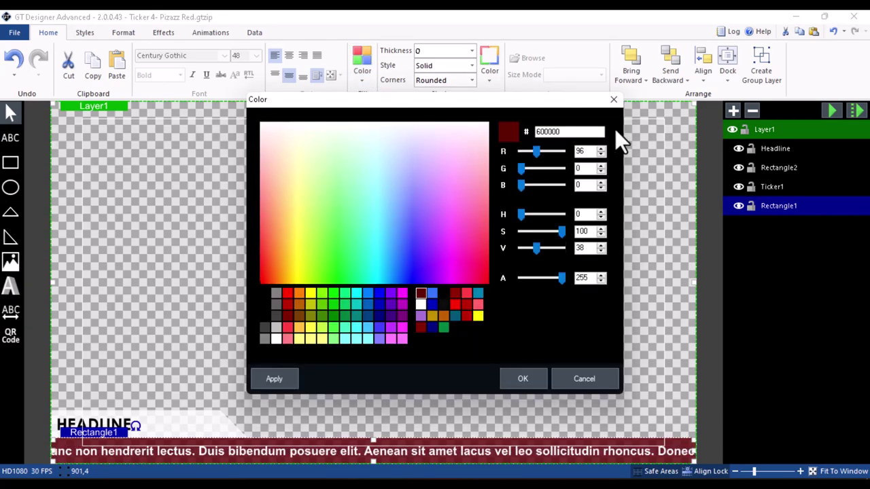
{"action": "left_click", "coordinate": [613, 99]}
Fill the ticker bar with navy (000080) from More Colors
{"action": "left_click", "coordinate": [371, 59]}
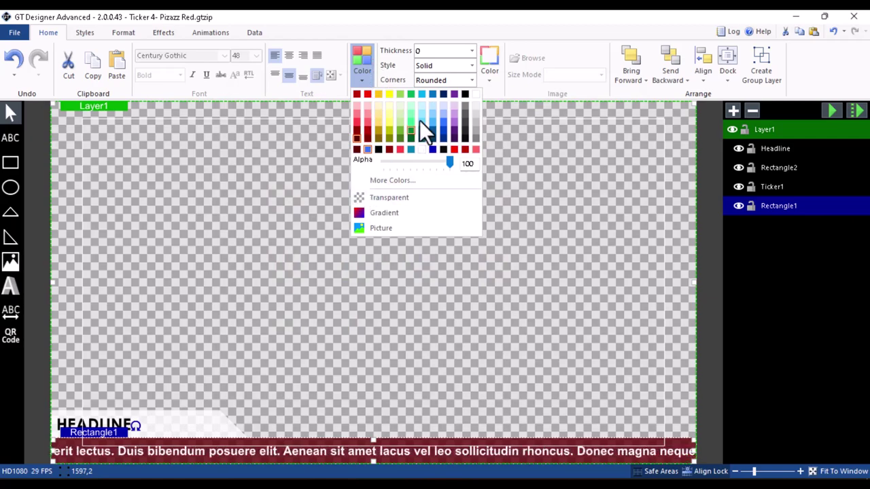
{"action": "left_click", "coordinate": [398, 182]}
{"action": "left_click", "coordinate": [380, 316]}
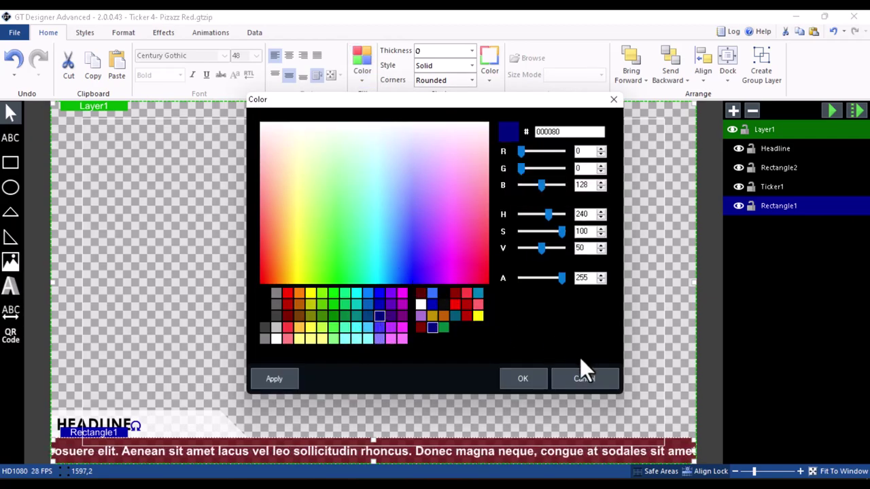
{"action": "left_click", "coordinate": [533, 377]}
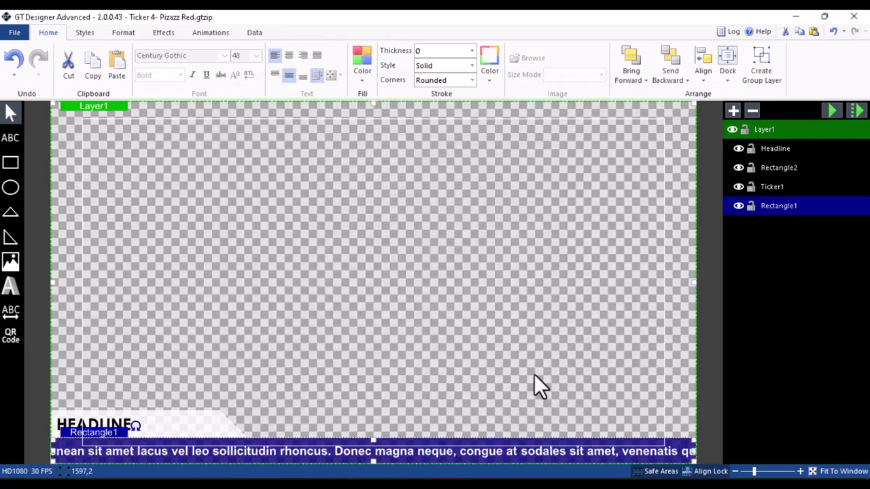
{"action": "left_click", "coordinate": [389, 291]}
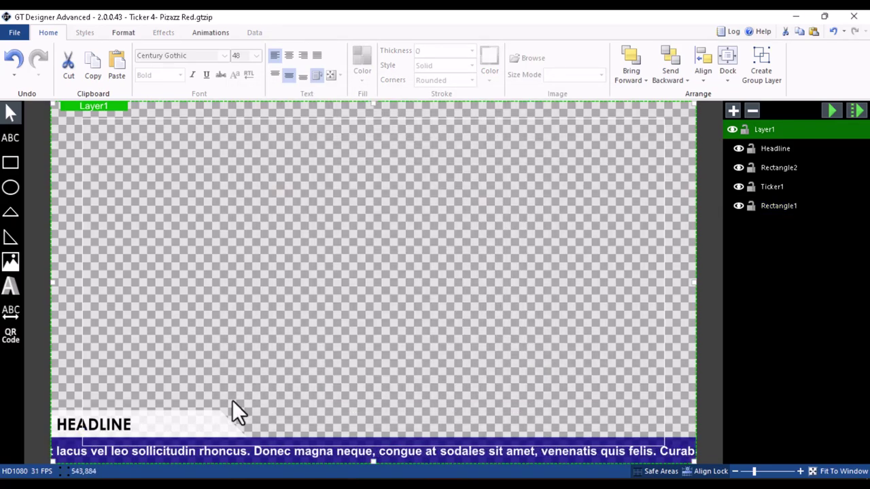
Fill the Rectangle2 shape behind the headline with dark red
{"action": "left_click", "coordinate": [785, 170]}
{"action": "left_click", "coordinate": [360, 56]}
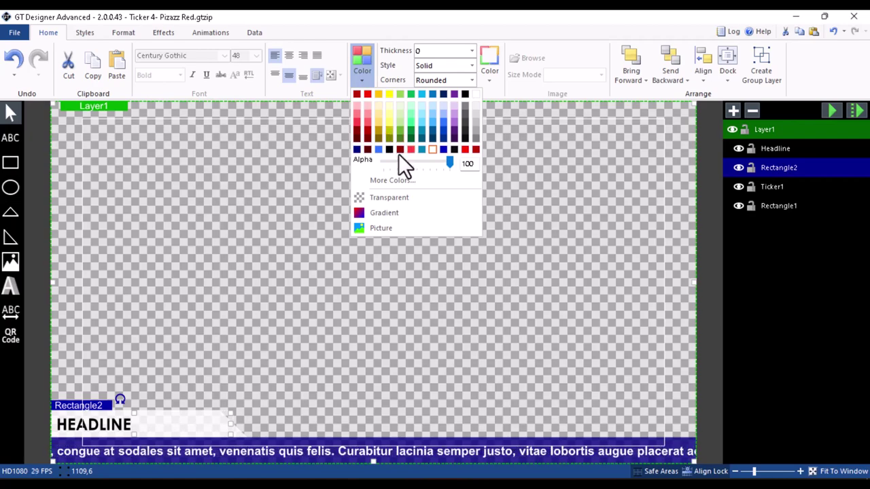
{"action": "left_click", "coordinate": [368, 148]}
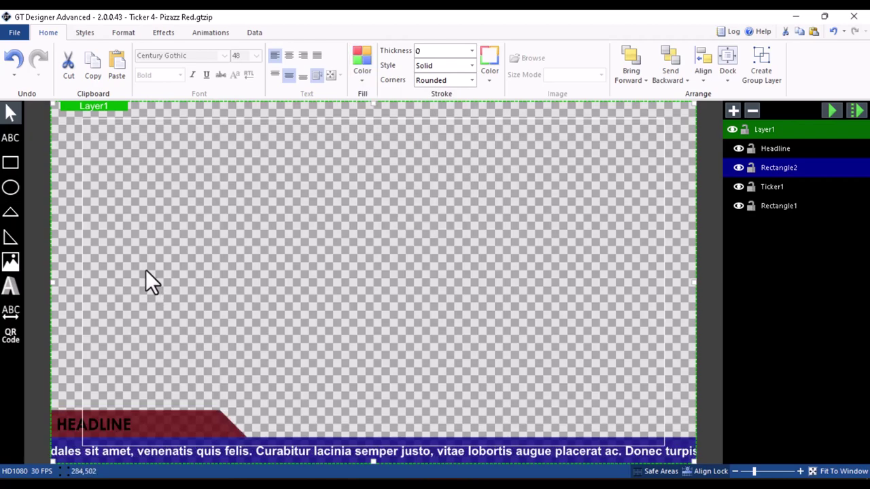
{"action": "left_click", "coordinate": [141, 306]}
Turn the HEADLINE text white
{"action": "left_click", "coordinate": [82, 427]}
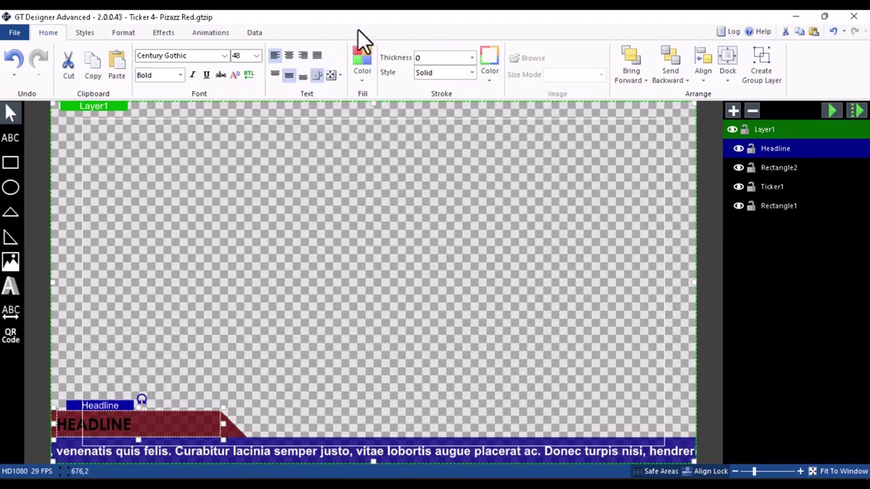
{"action": "left_click", "coordinate": [364, 68]}
{"action": "left_click", "coordinate": [476, 93]}
{"action": "left_click", "coordinate": [447, 163]}
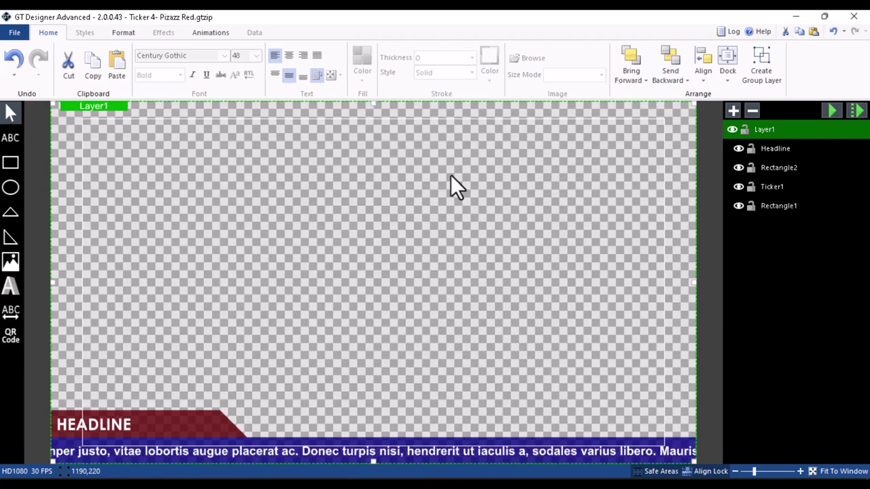
{"action": "left_click", "coordinate": [14, 32]}
Save the ticker as title2.gtzip in Documents\New Gt TITLES and close GT Designer
{"action": "left_click", "coordinate": [38, 132]}
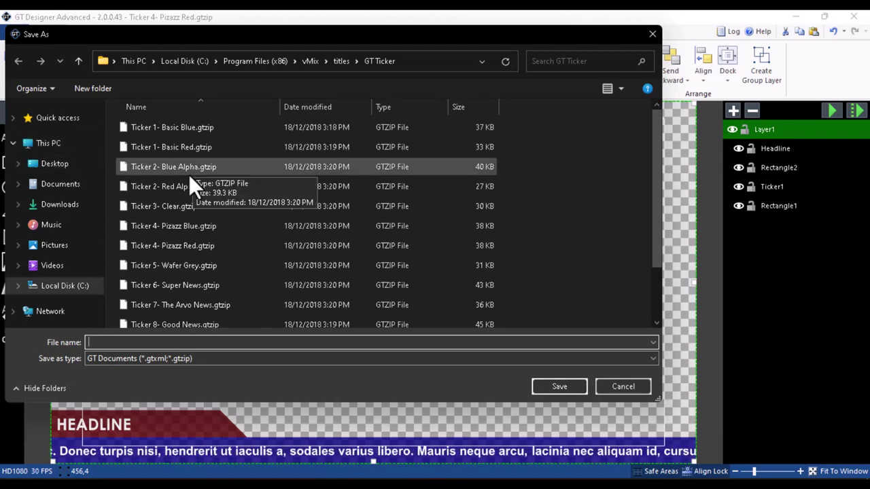
{"action": "left_click", "coordinate": [74, 190]}
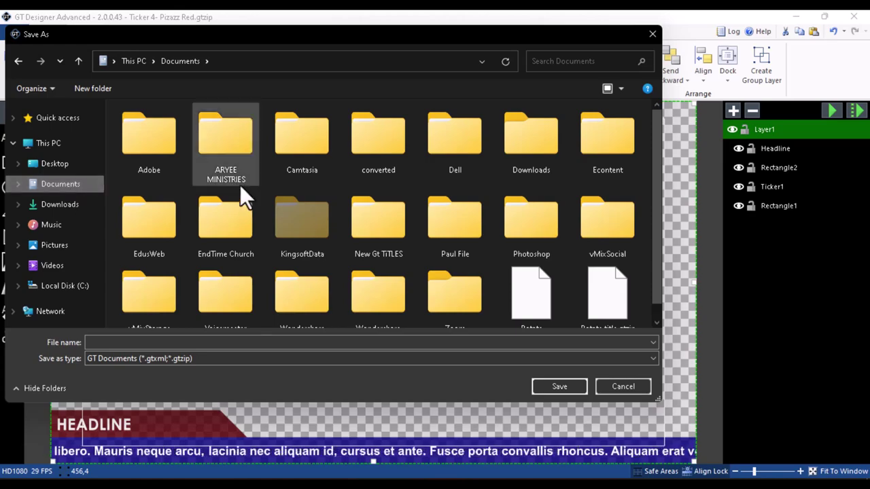
{"action": "left_click_drag", "start_coordinate": [662, 164], "coordinate": [661, 238]}
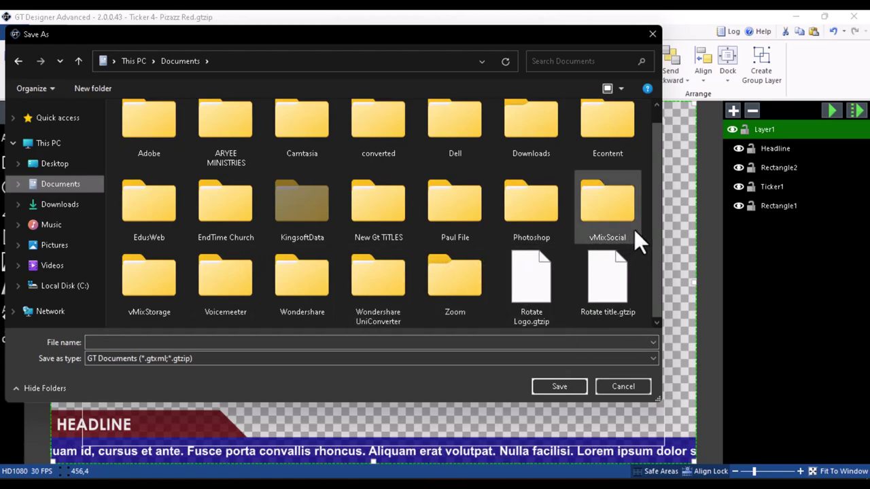
{"action": "double_click", "coordinate": [369, 231]}
{"action": "left_click", "coordinate": [130, 339]}
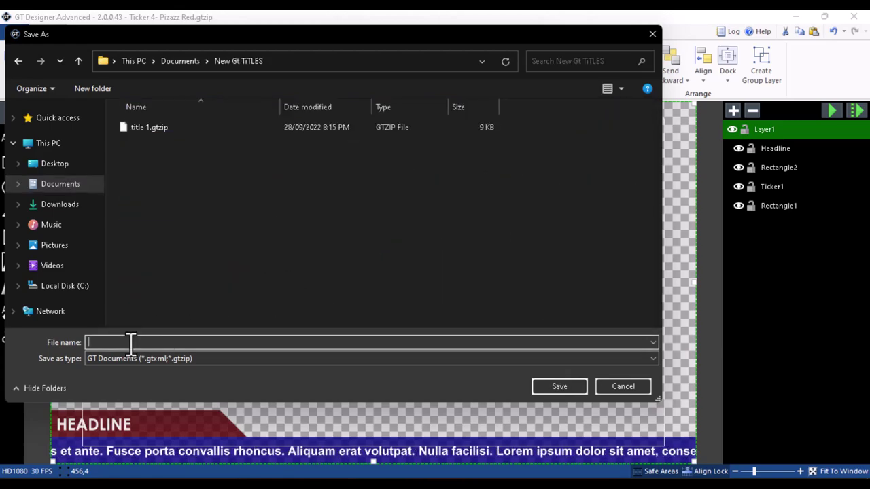
{"action": "type", "text": "title2"}
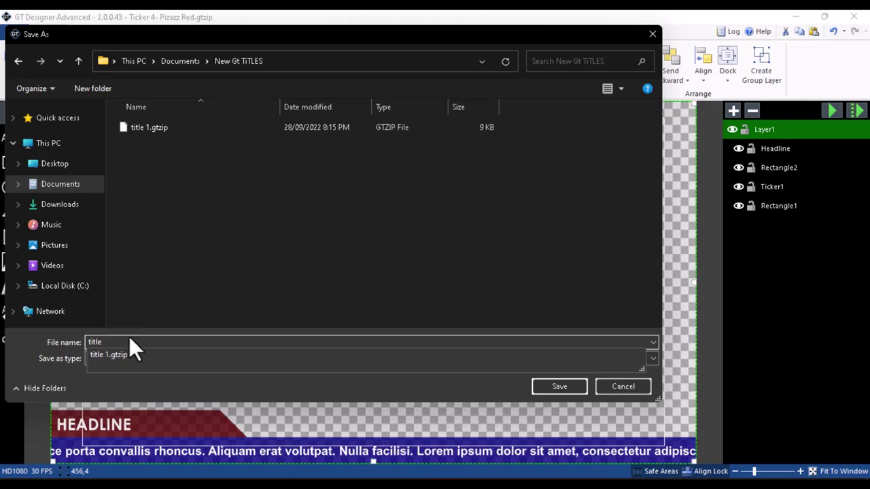
{"action": "left_click", "coordinate": [540, 391]}
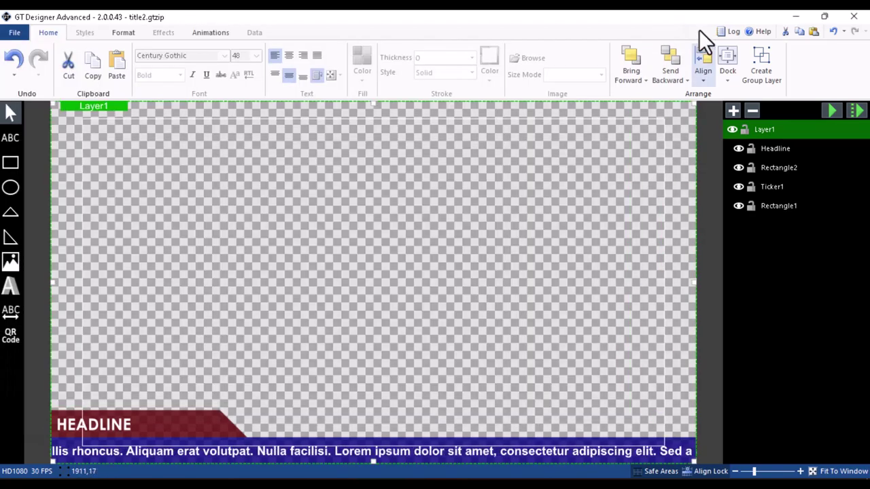
{"action": "left_click", "coordinate": [853, 17]}
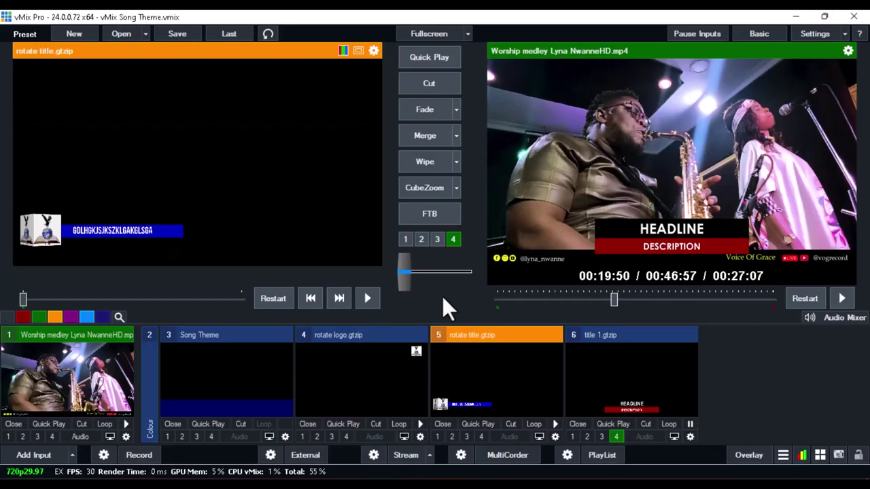
Add title2.gtzip from the New Gt TITLES folder as a Title/XAML input
{"action": "left_click", "coordinate": [31, 455]}
{"action": "left_click", "coordinate": [137, 340]}
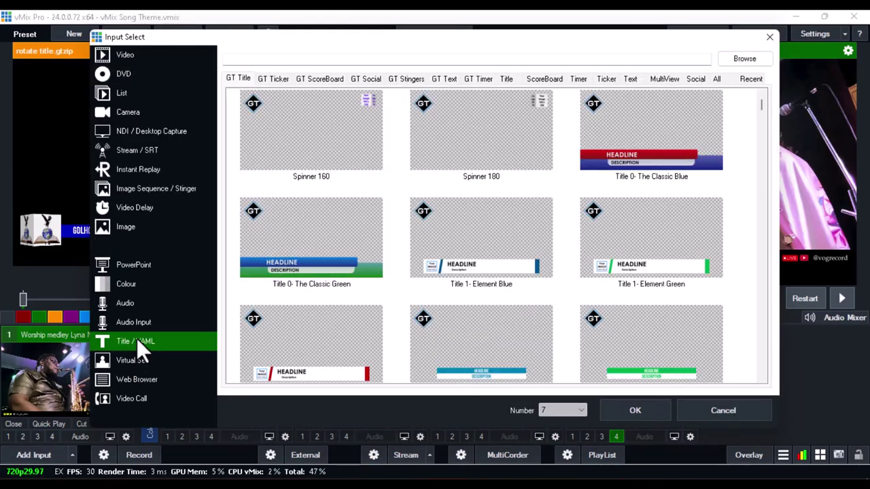
{"action": "left_click", "coordinate": [726, 62]}
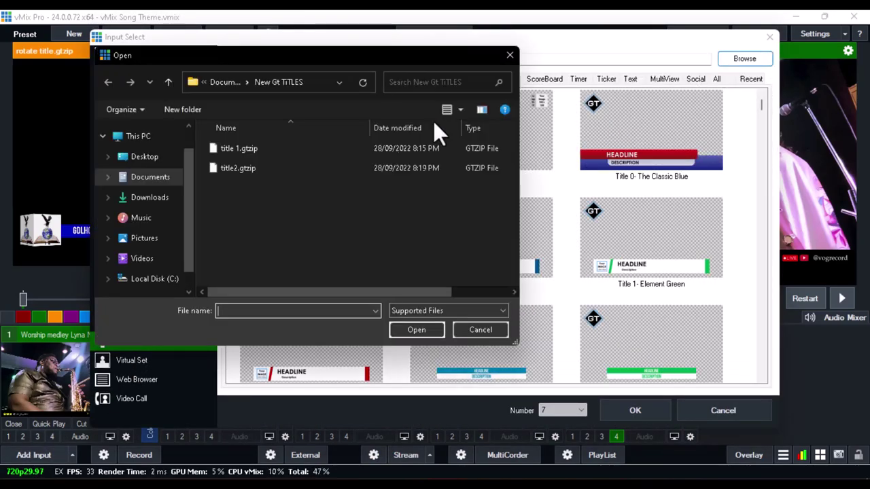
{"action": "left_click", "coordinate": [237, 170]}
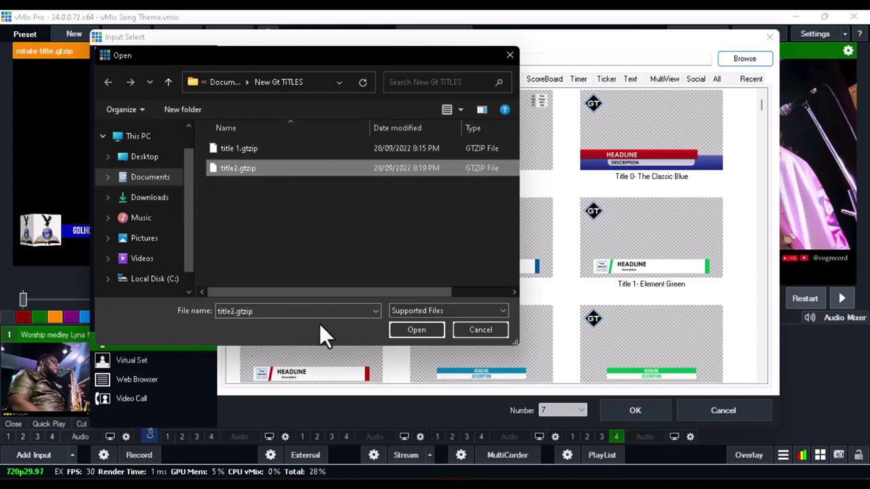
{"action": "left_click", "coordinate": [418, 330]}
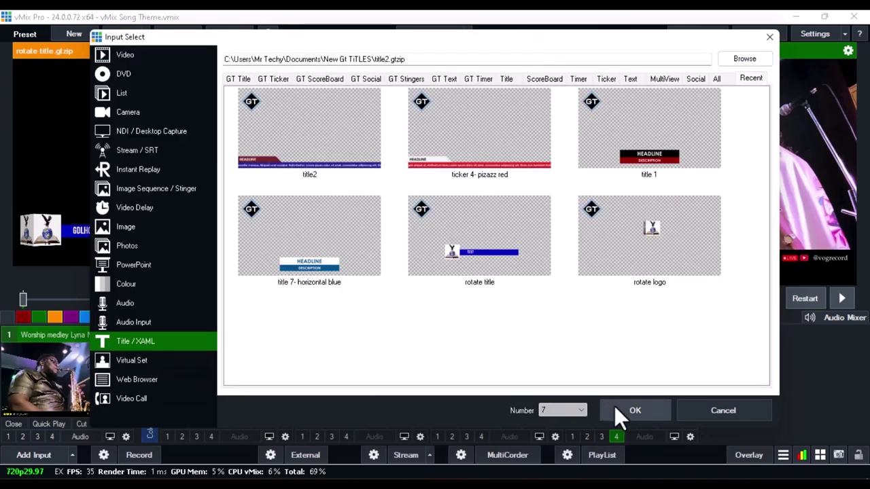
{"action": "left_click", "coordinate": [303, 147]}
Preview input 7 and put the title2 ticker on air as overlay 4
{"action": "left_click", "coordinate": [625, 411]}
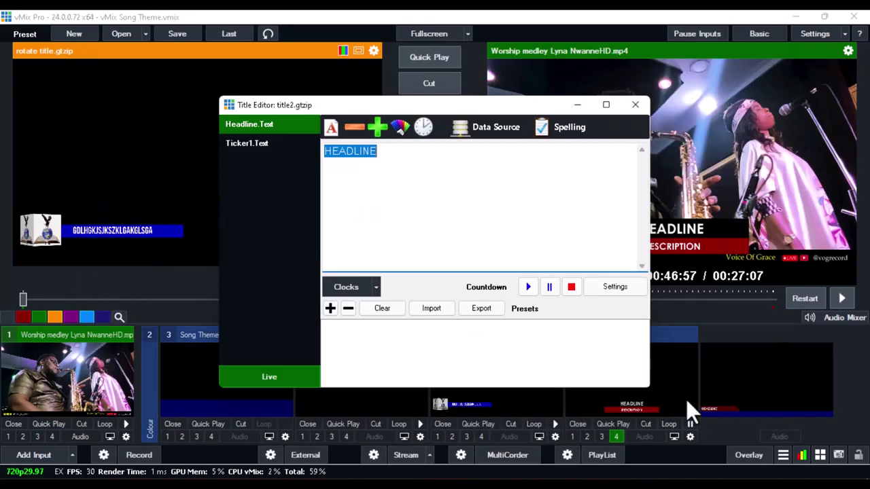
{"action": "left_click", "coordinate": [757, 373]}
{"action": "left_click", "coordinate": [635, 105]}
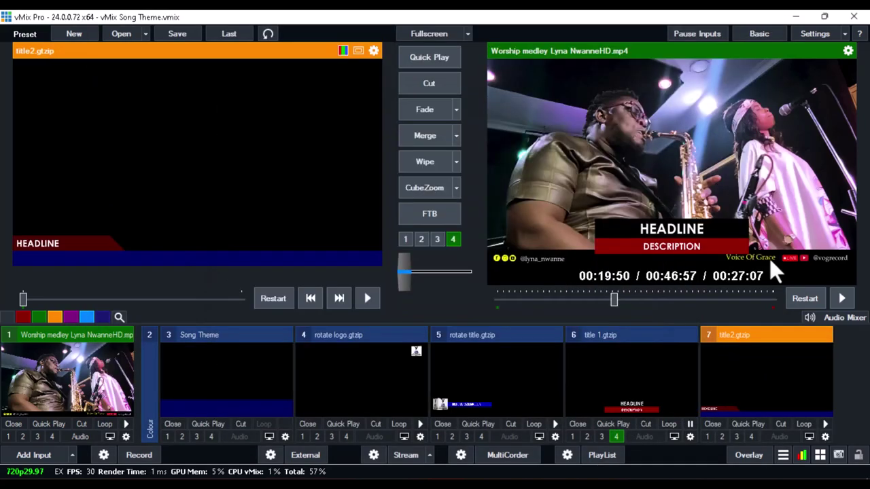
{"action": "left_click", "coordinate": [750, 436]}
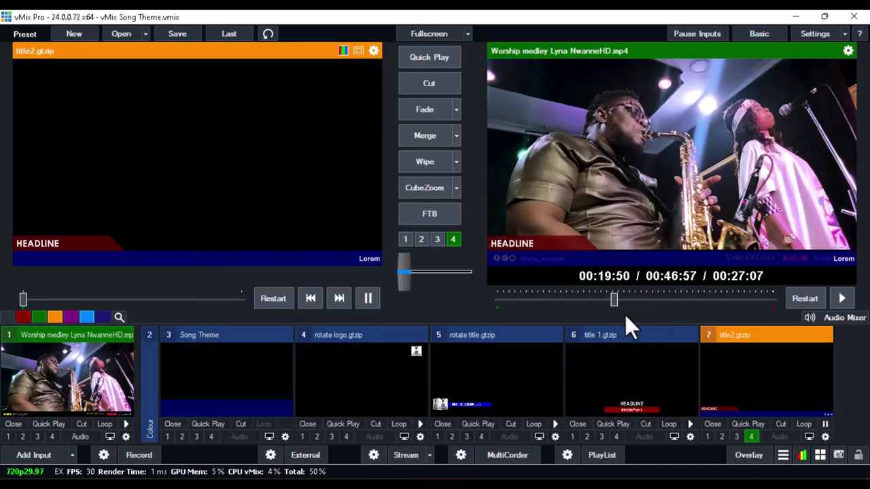